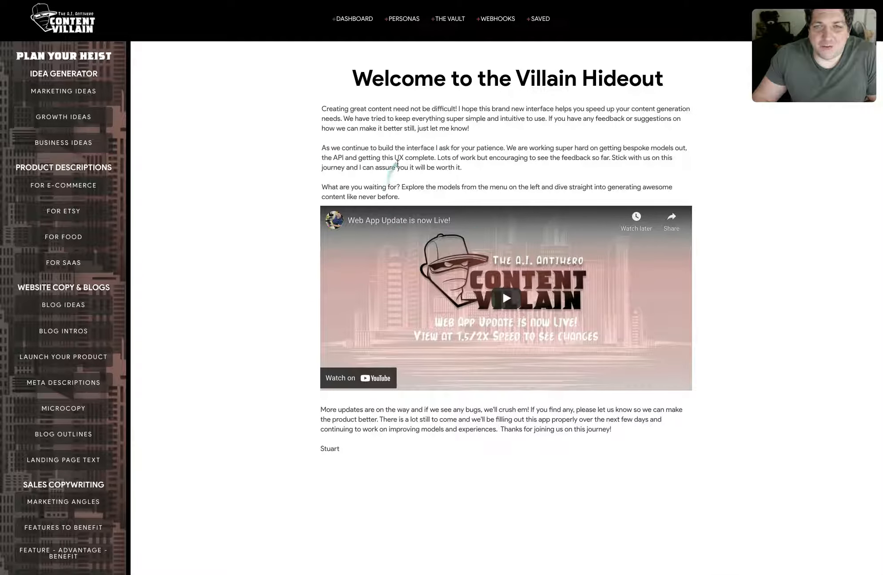
Open the Webhooks page and choose Growth Ideas as the model to add a webhook to.
click(493, 20)
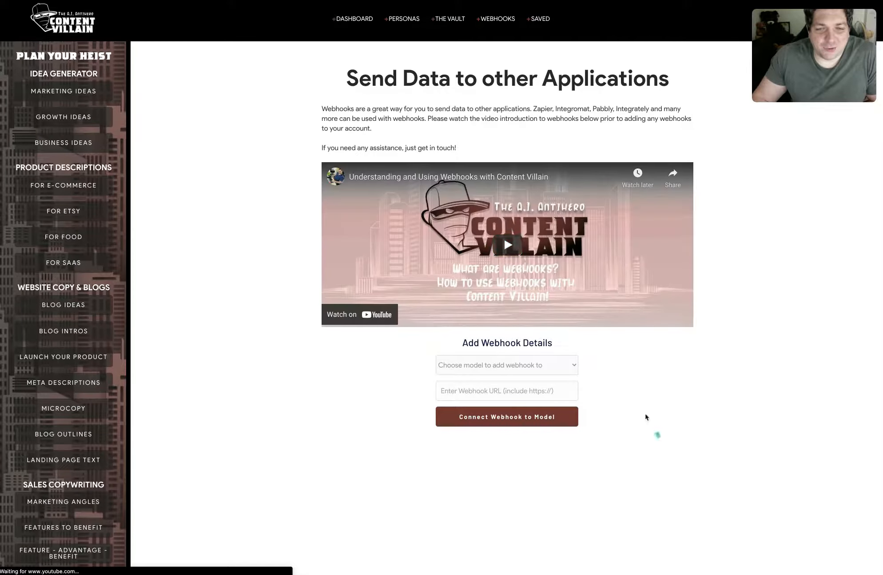
click(532, 364)
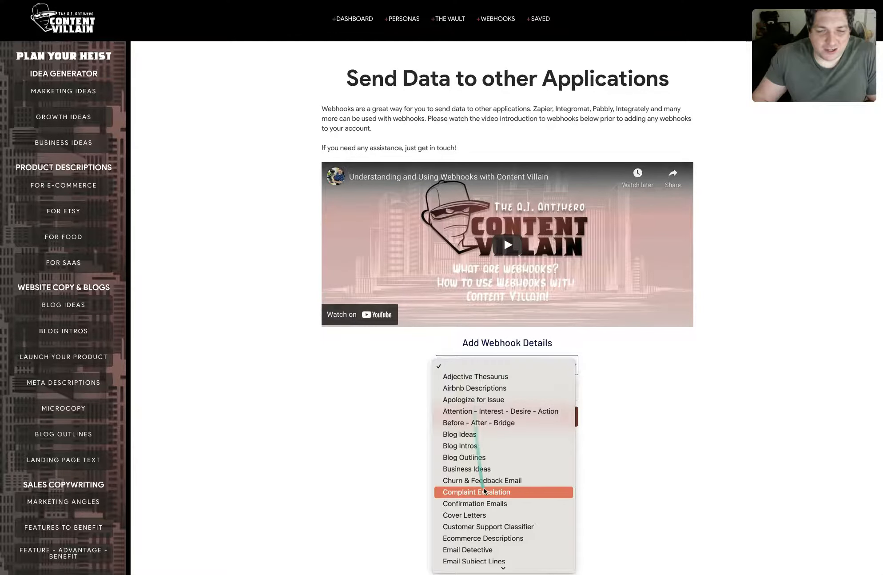
scroll(484, 490, down, 10)
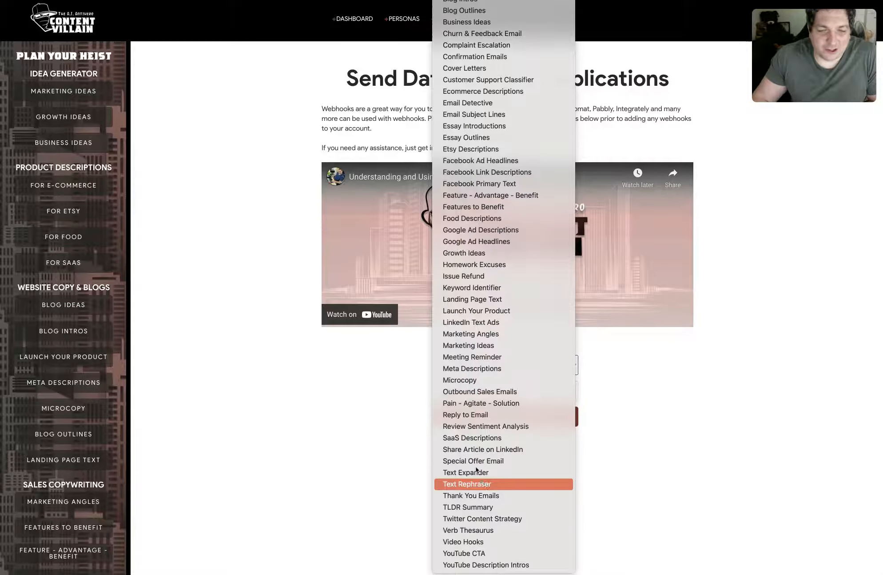
click(475, 252)
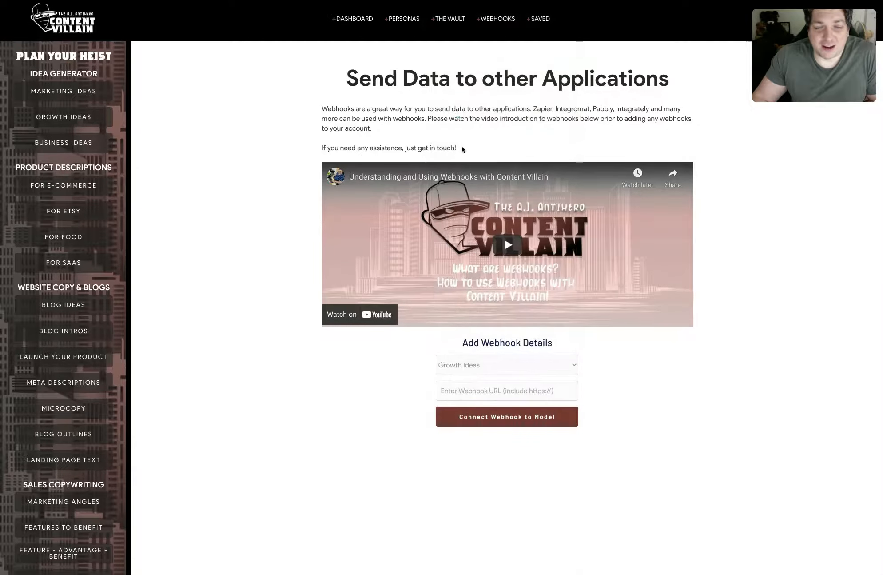
click(465, 396)
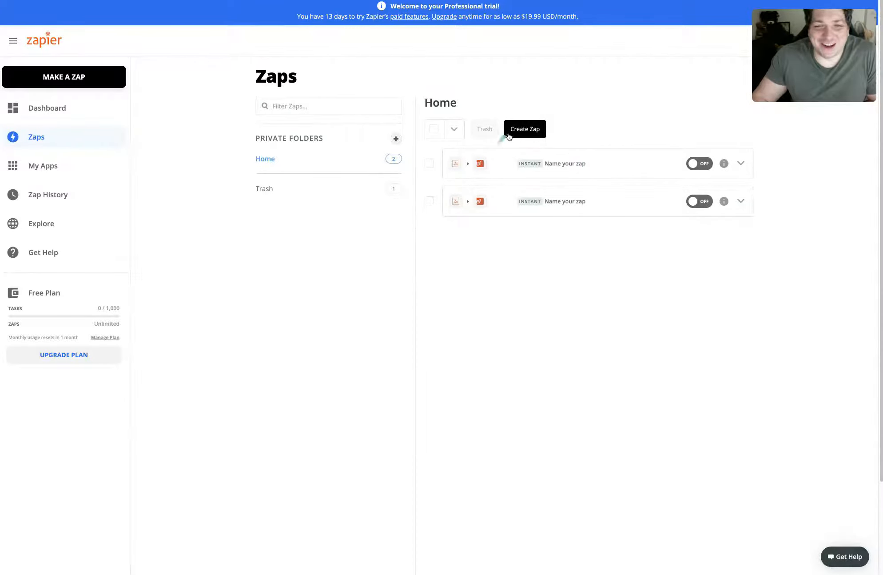
Create a new Zap and pick Webhooks by Zapier as the trigger app.
click(541, 130)
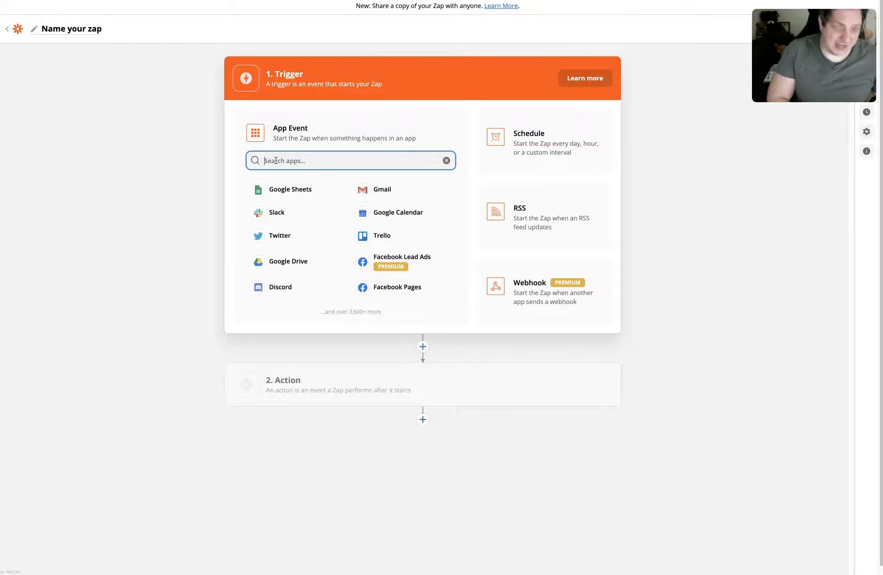
text(webhook)
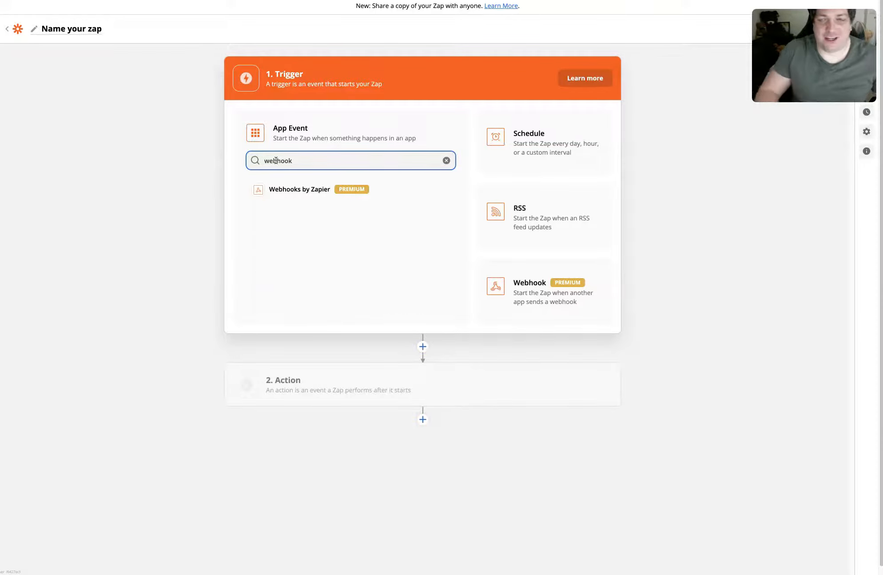
click(289, 188)
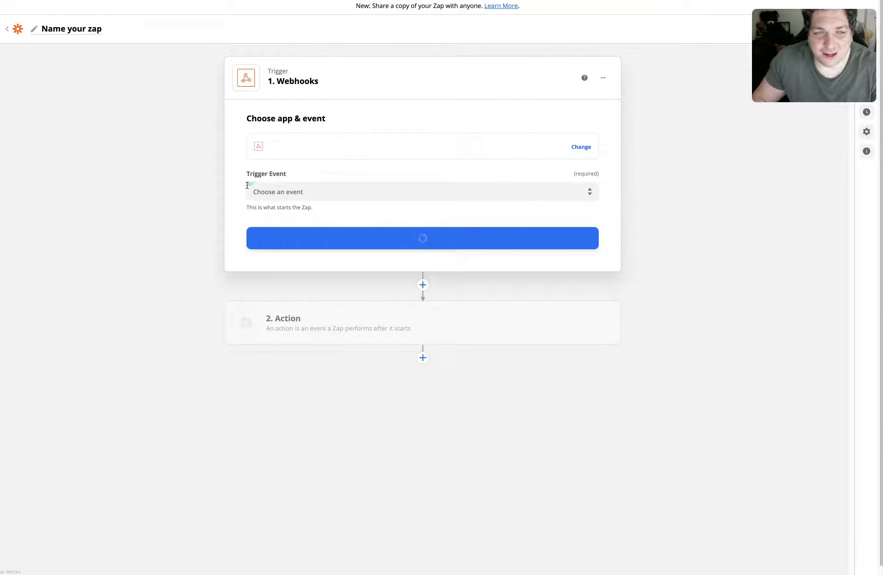
Set the trigger event to Catch Hook and continue to trigger setup.
click(326, 191)
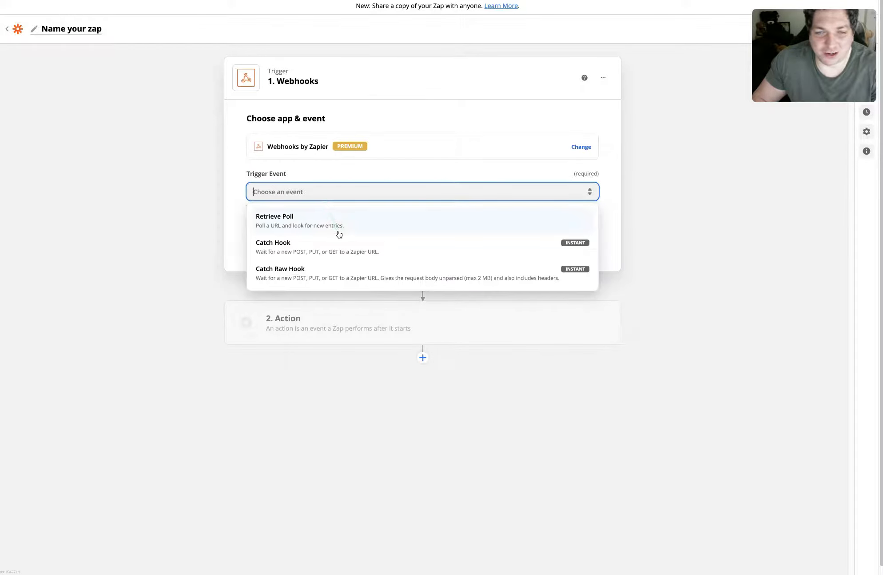
click(314, 245)
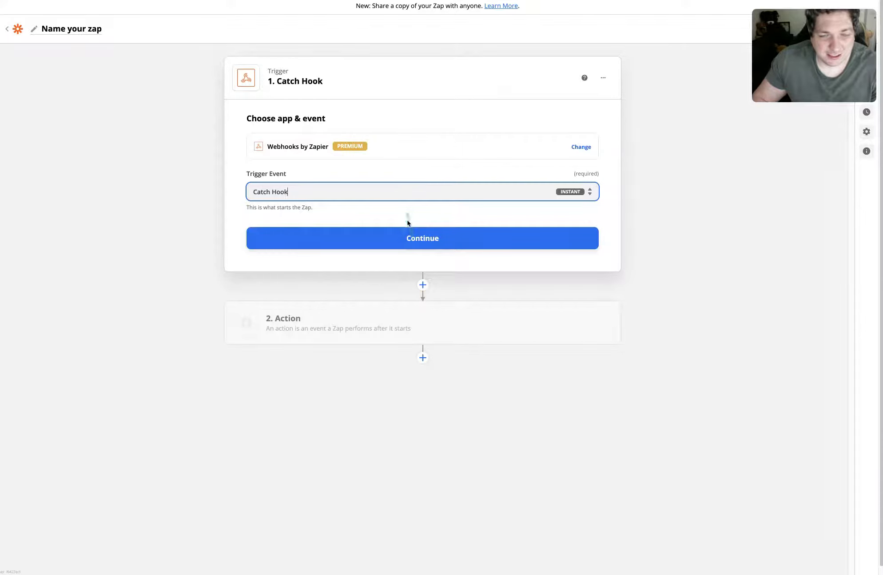
click(408, 235)
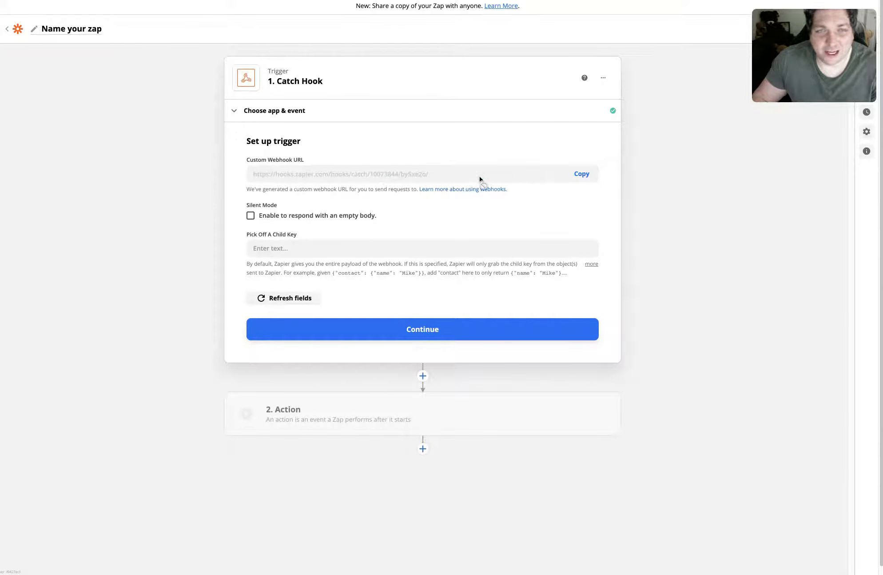
Copy the Zap's custom webhook URL, paste it into the Content Villain webhook URL field, and connect it to the model.
click(585, 177)
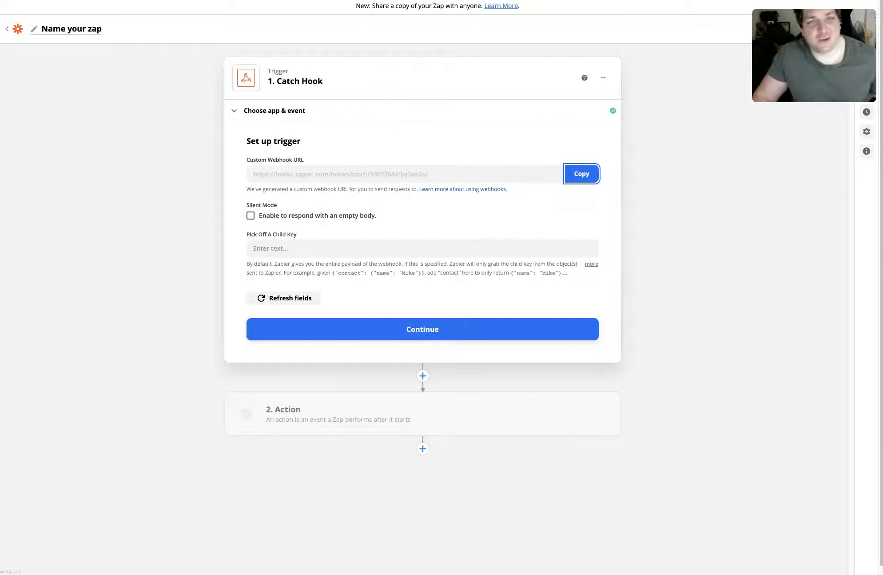
key(ctrl+shift+Tab)
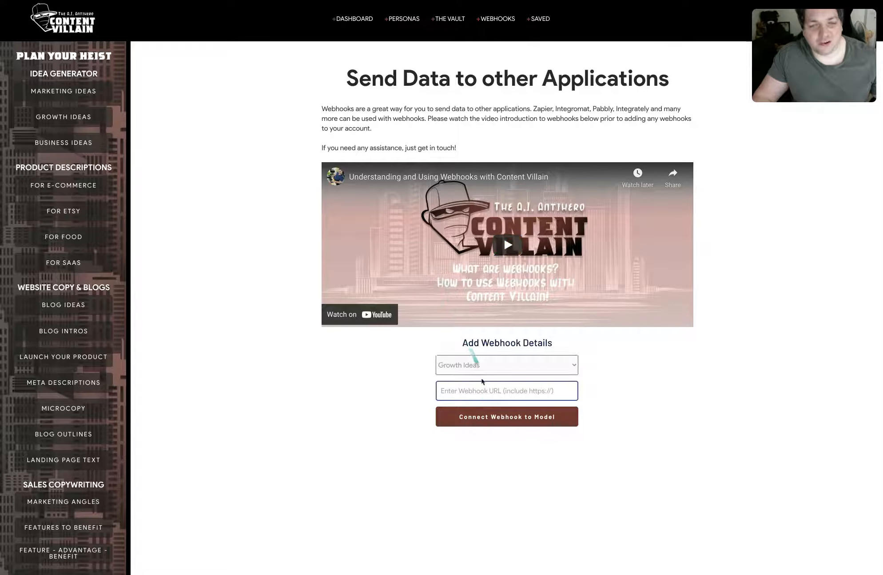
key(ctrl+v)
click(492, 417)
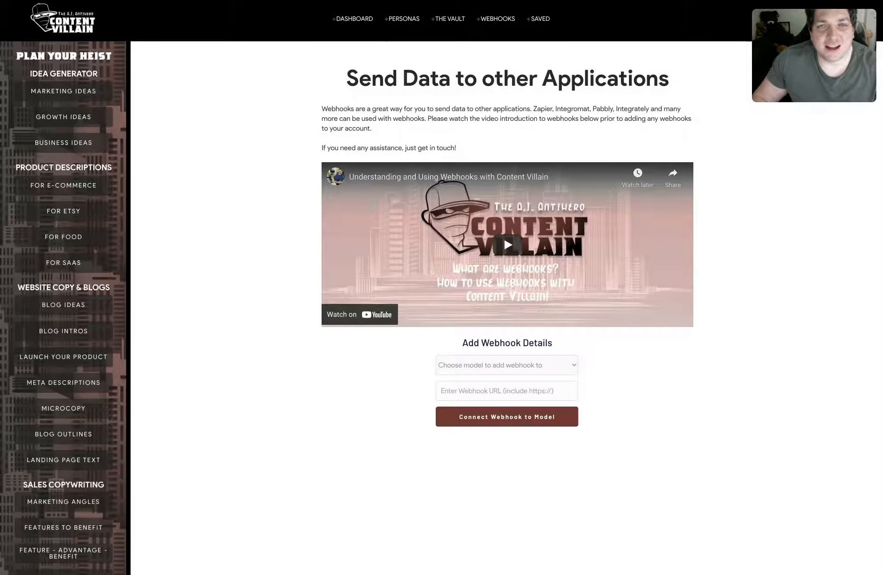
Return to the Zap and continue from trigger setup to the trigger test.
key(ctrl+Tab)
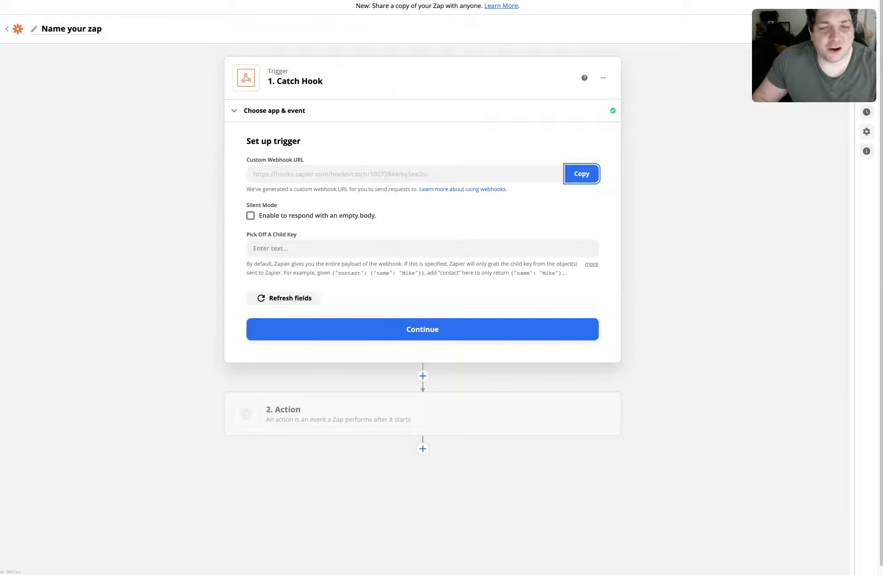
click(408, 332)
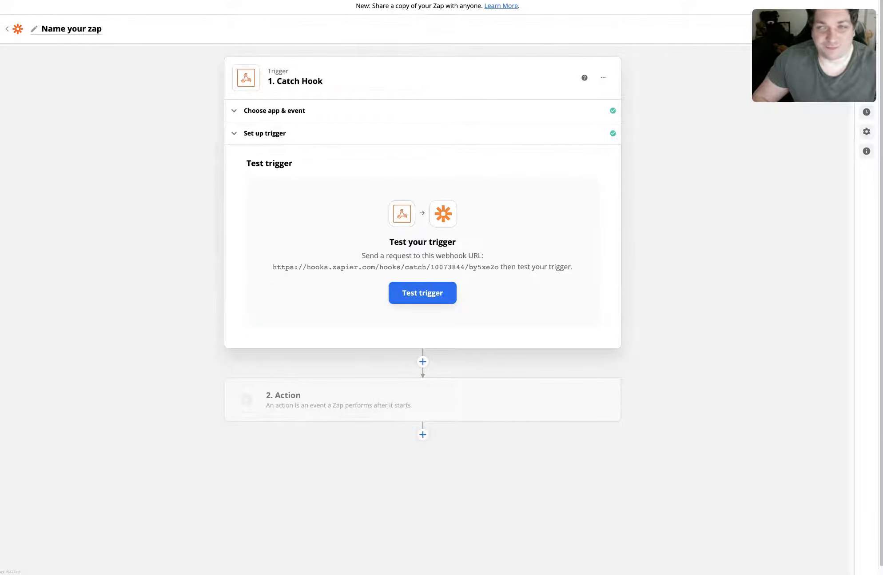
Open the Growth Ideas generator and enter Content Villain as the product / company name.
key(ctrl+Tab)
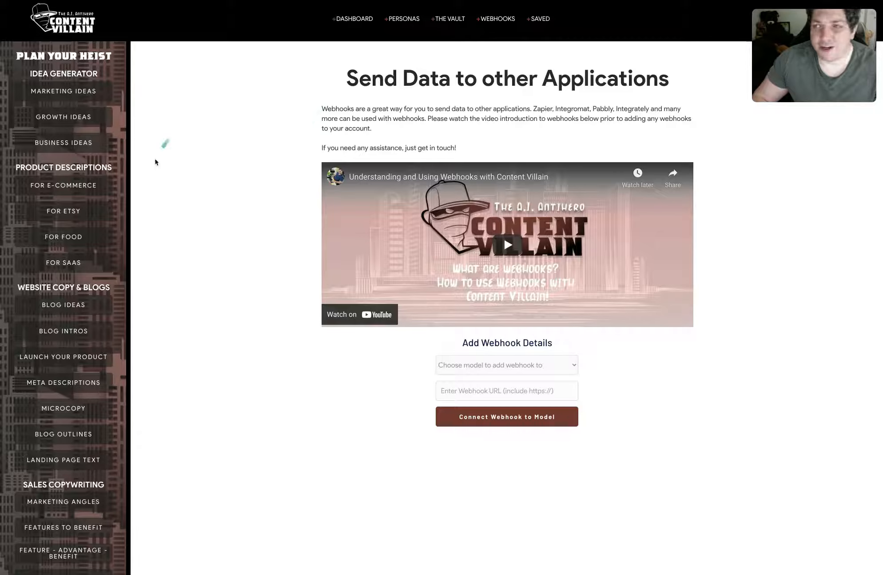
click(103, 119)
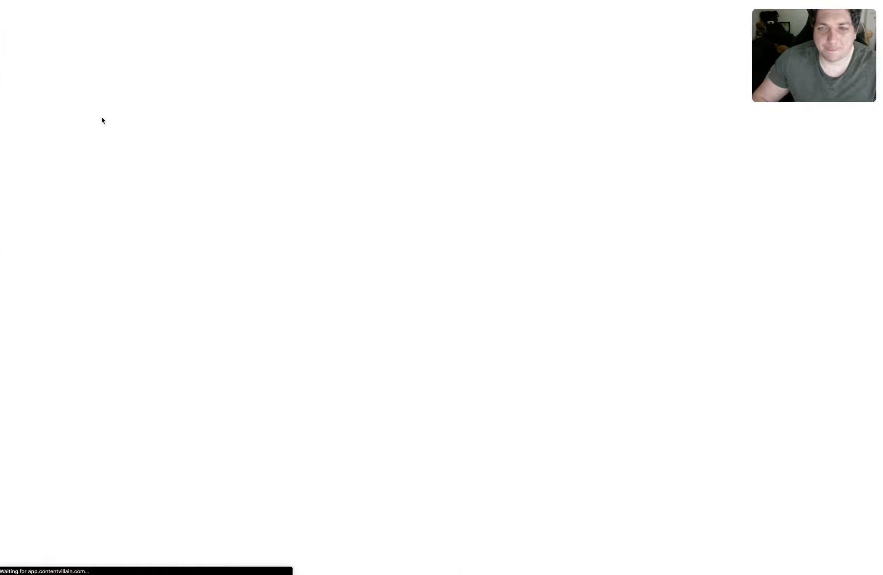
click(374, 171)
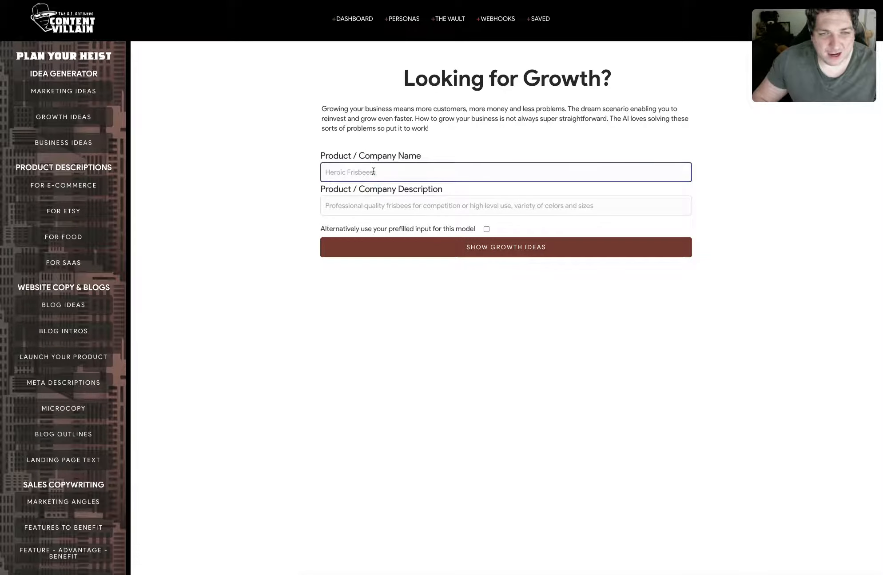
text(Content Villain)
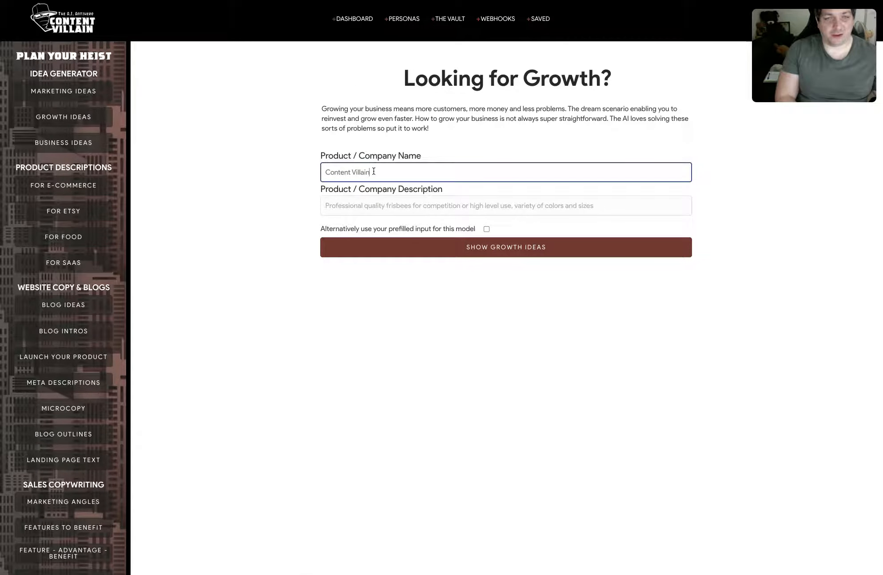
Enter the description 'AI-powered content assistant for copywriters and marketers to make better content, quicker' and generate growth ideas.
key(Tab)
text(A)
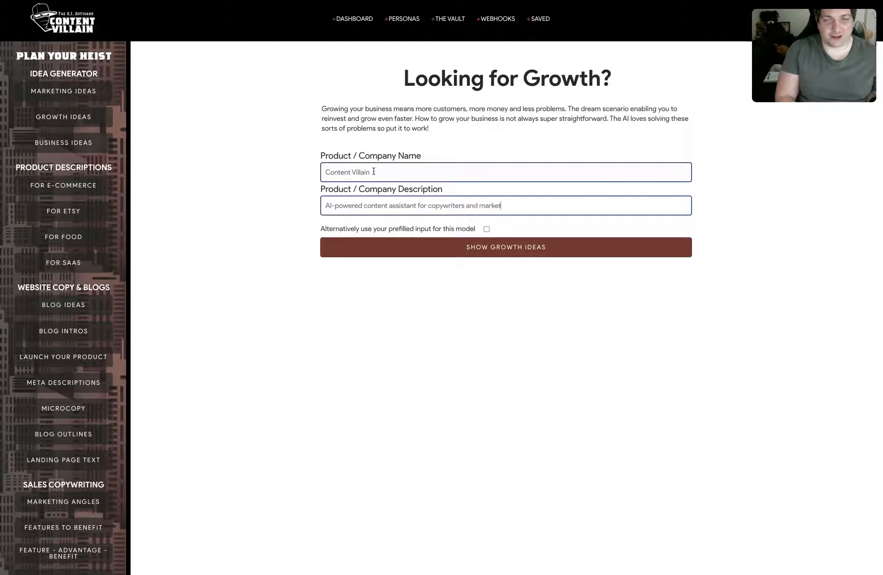
text(better content, quicker)
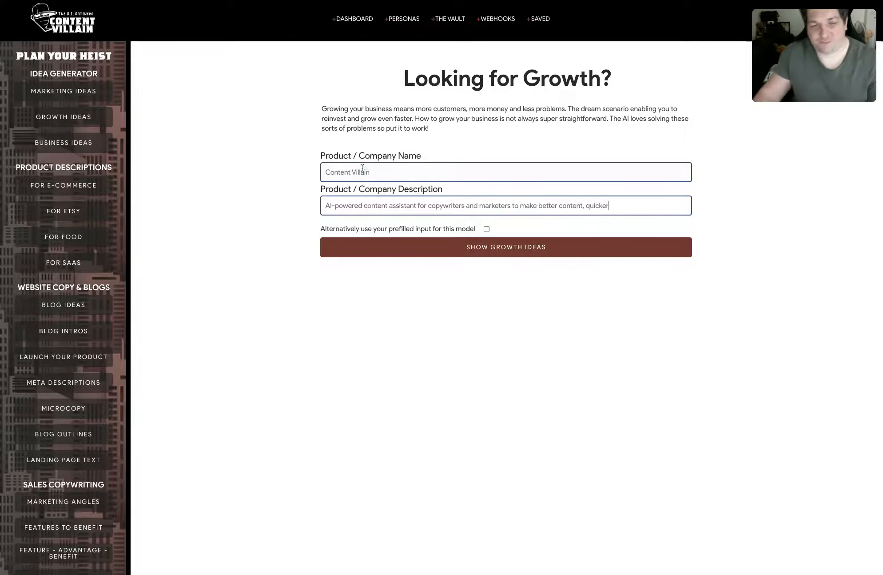
click(503, 247)
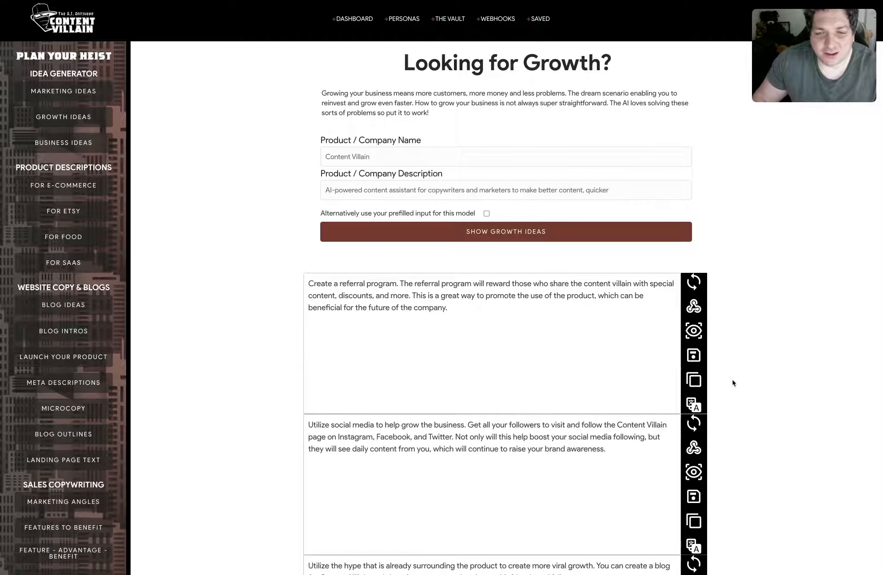
Scroll through the generated growth ideas to review them.
scroll(733, 382, down, 3)
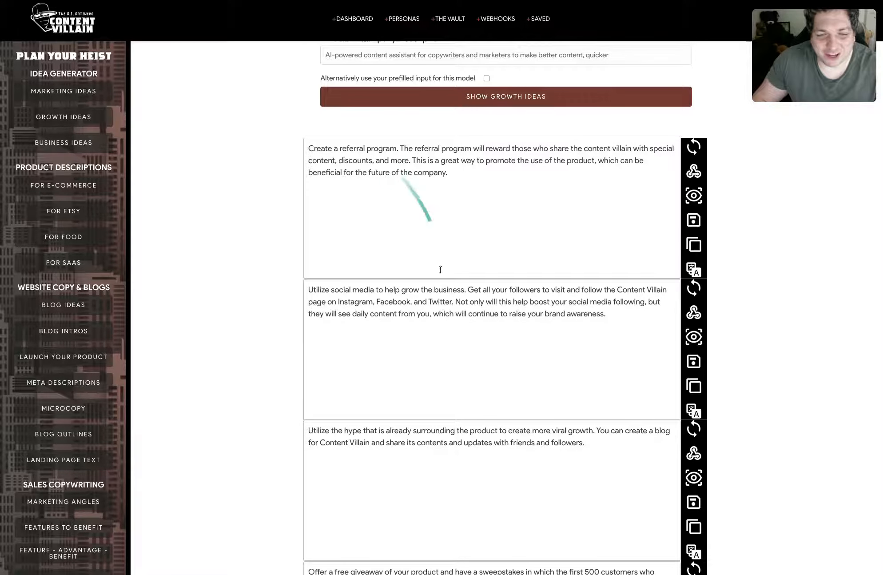
scroll(442, 279, down, 2)
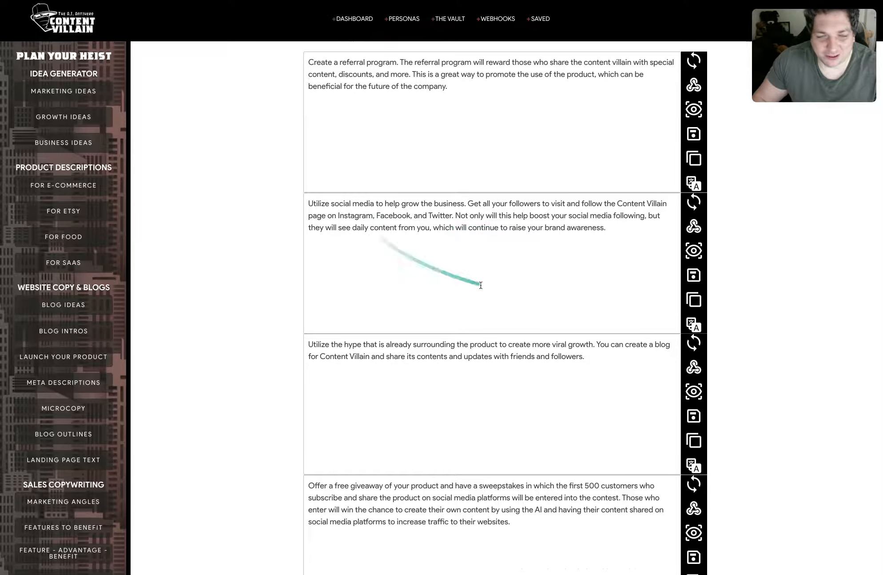
scroll(472, 378, down, 1)
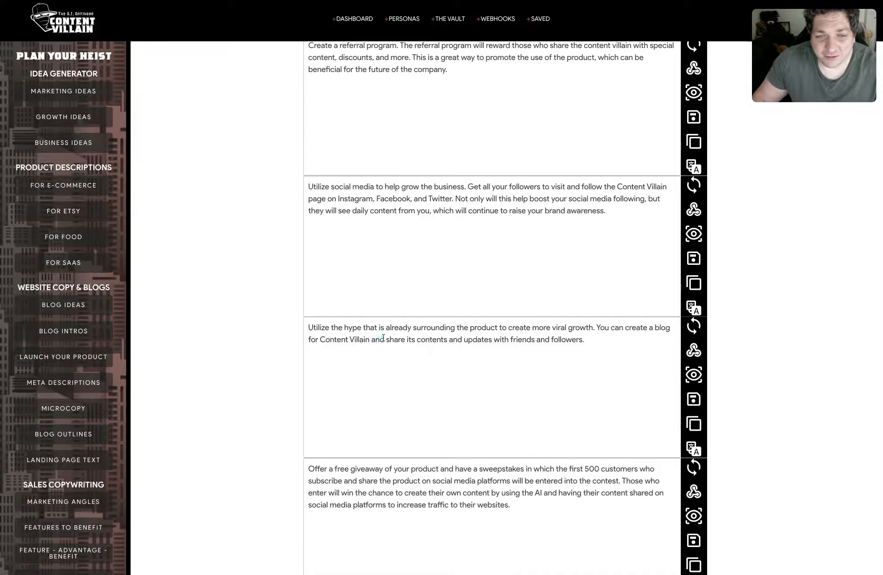
scroll(391, 355, up, 2)
scroll(402, 370, down, 2)
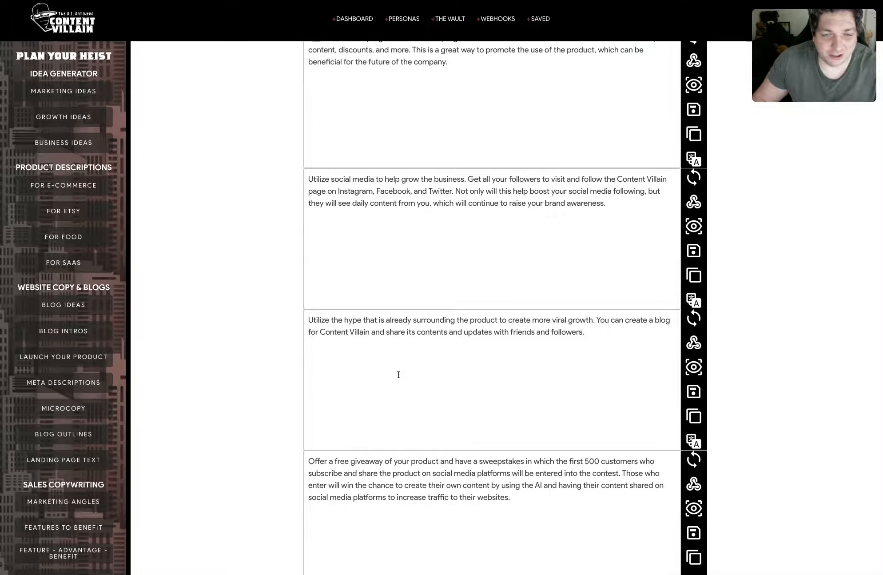
scroll(398, 374, down, 2)
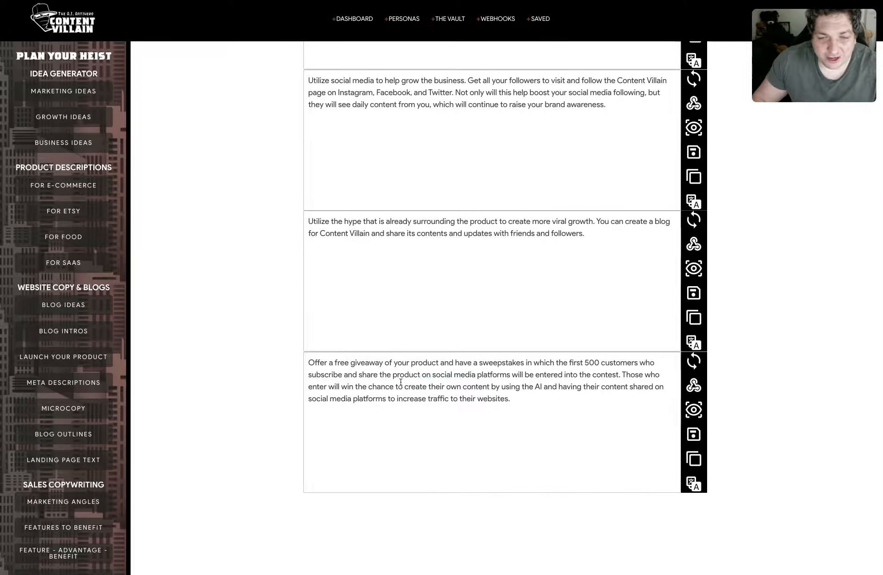
scroll(483, 364, up, 3)
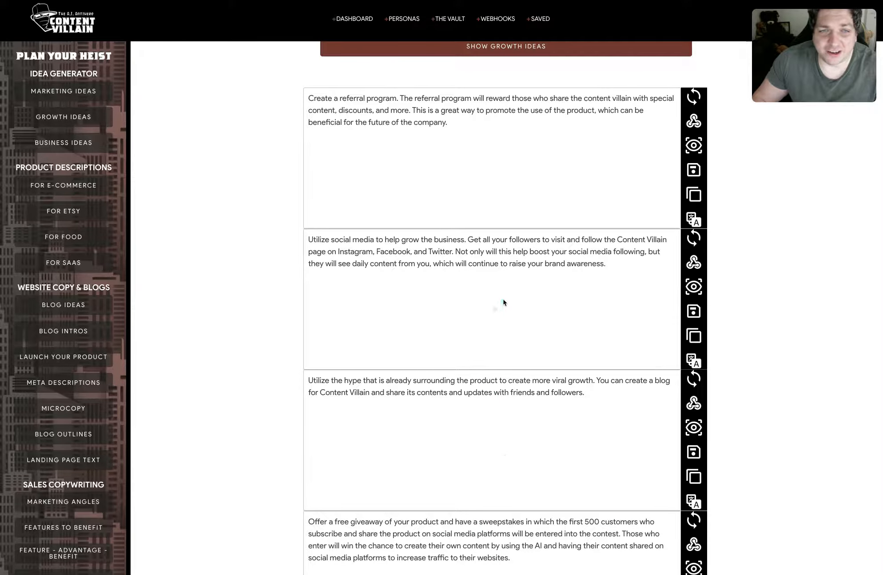
scroll(507, 298, up, 2)
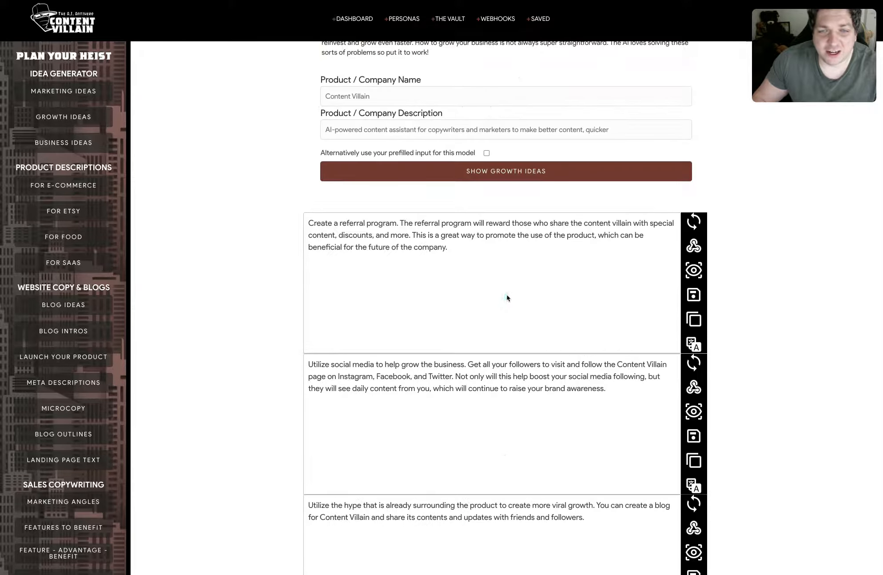
Send the referral-program growth idea to the webhook and test the Zap's Catch Hook trigger.
click(696, 247)
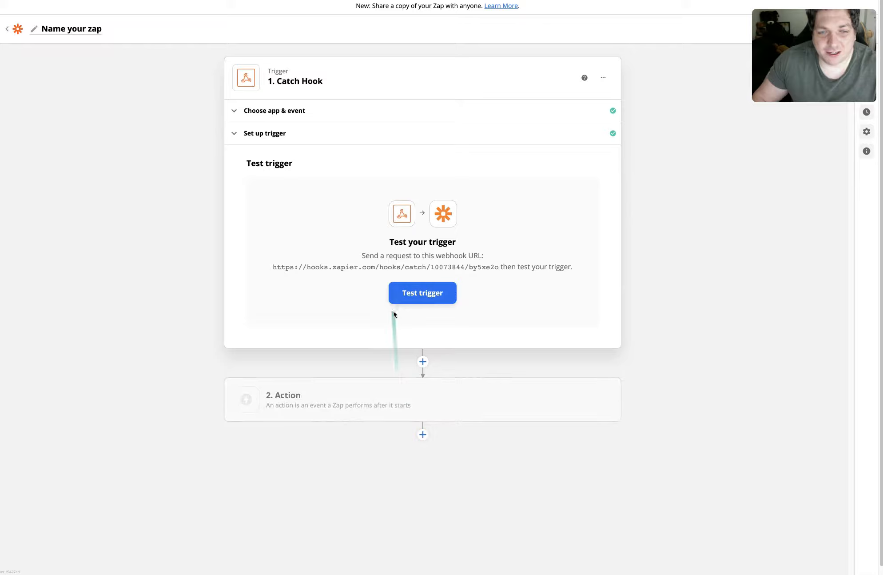
click(401, 293)
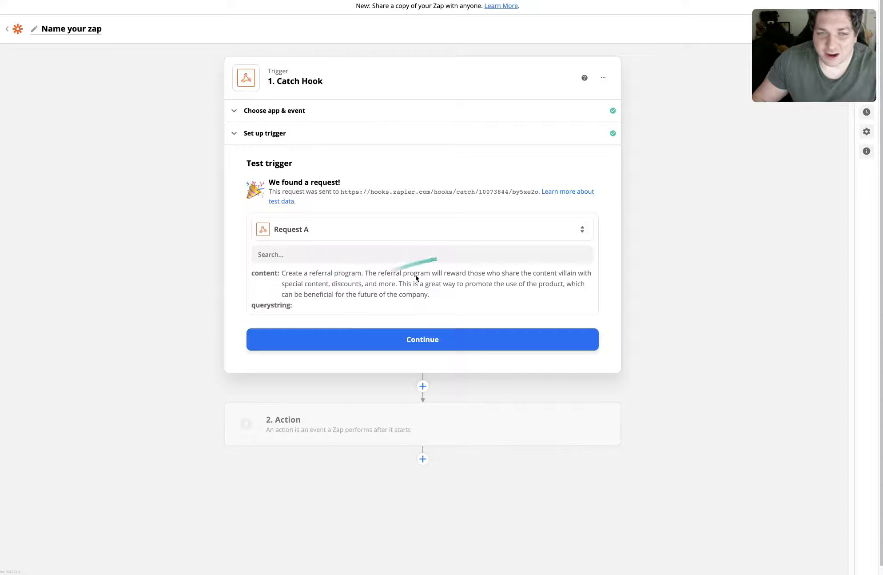
Add an action step using the Todoist app with the Create Task event.
click(425, 337)
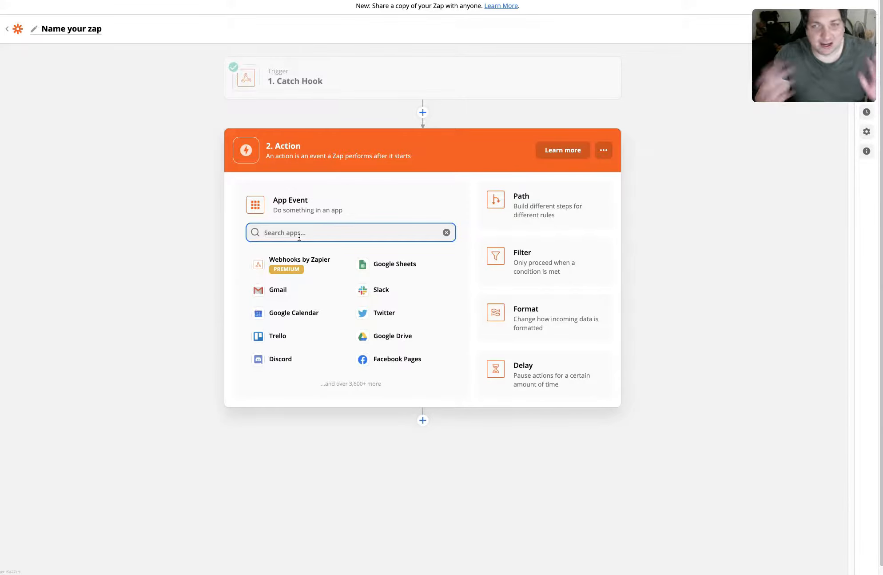
text(t)
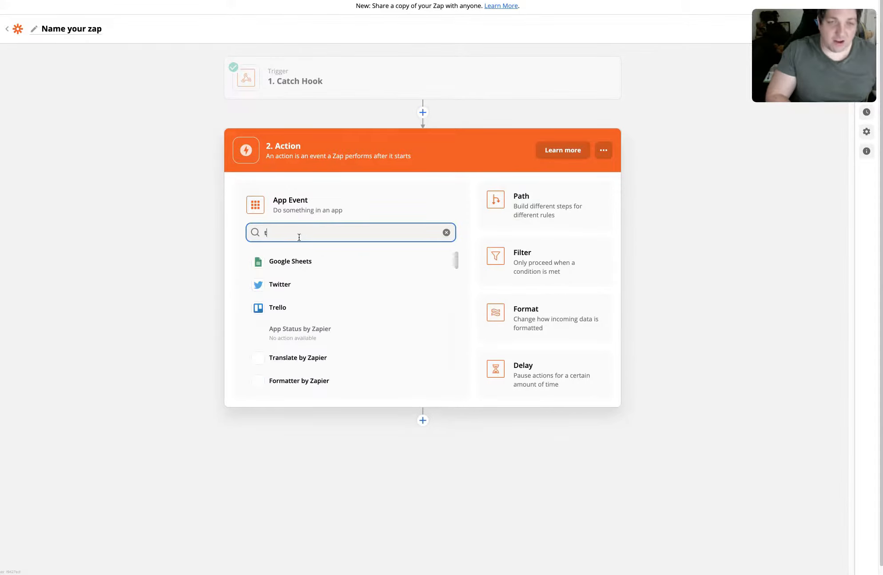
text(odo)
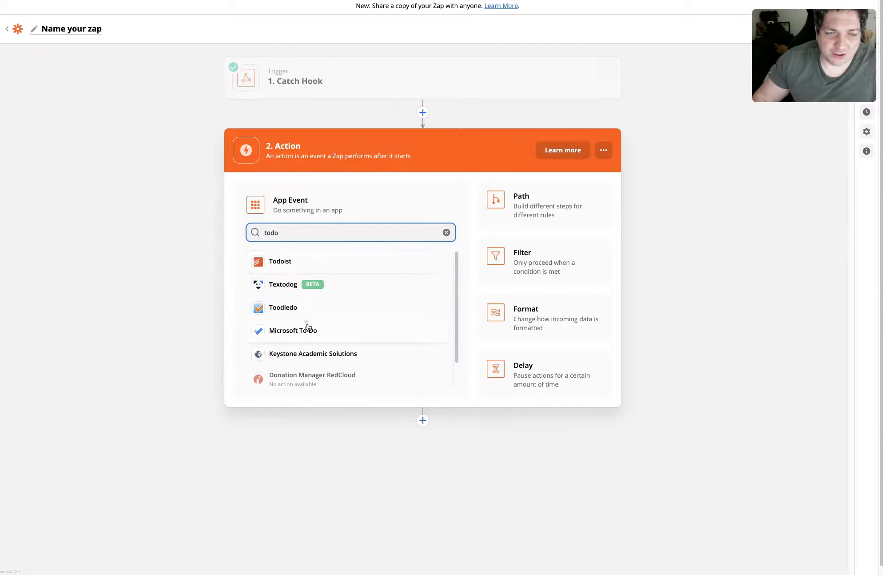
click(302, 259)
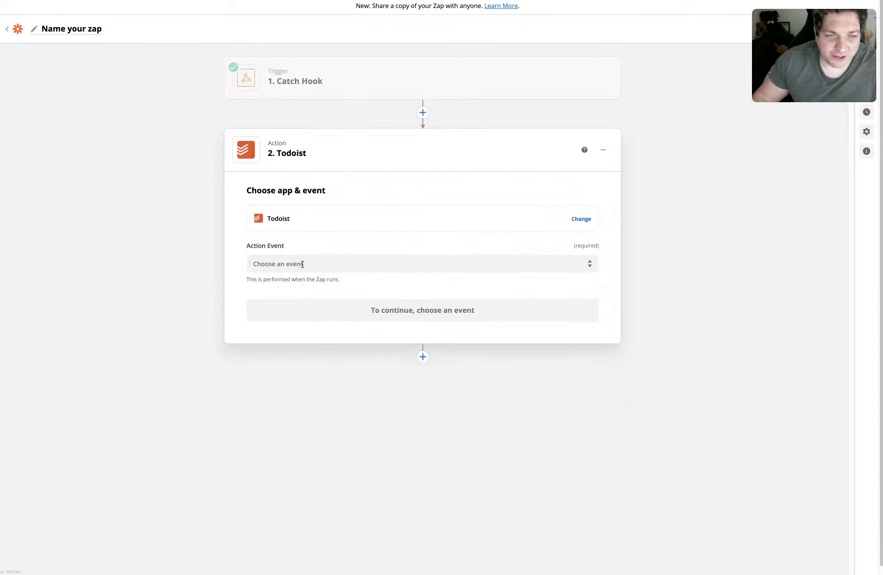
click(332, 265)
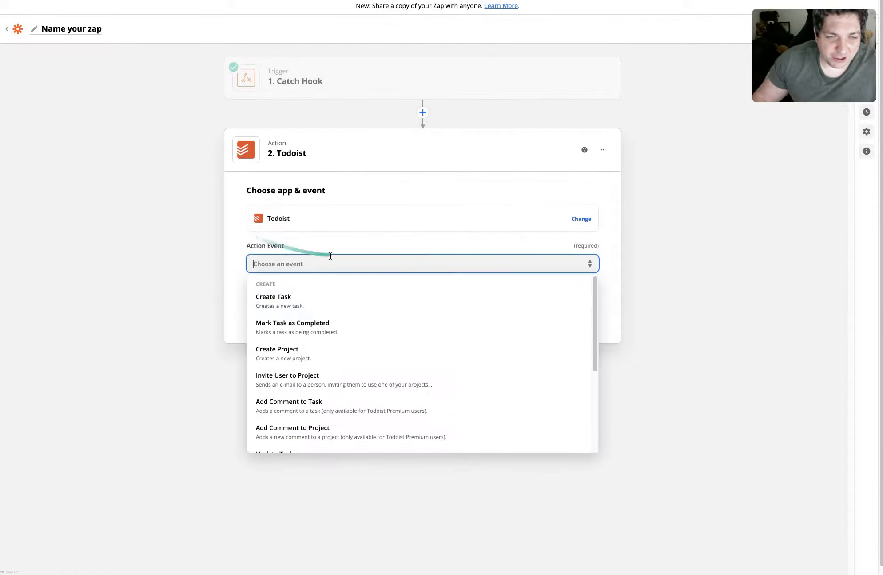
click(263, 307)
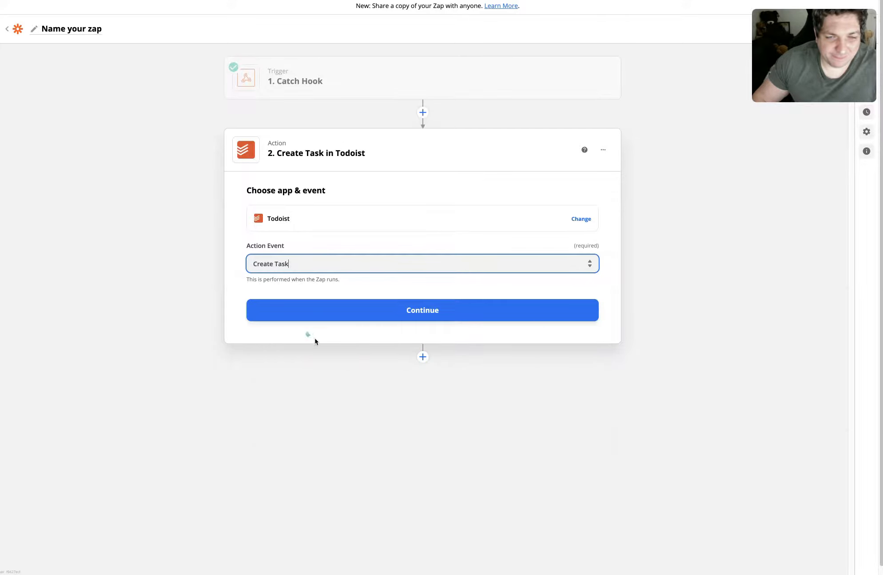
Continue to account selection and choose the connected Todoist account.
click(405, 315)
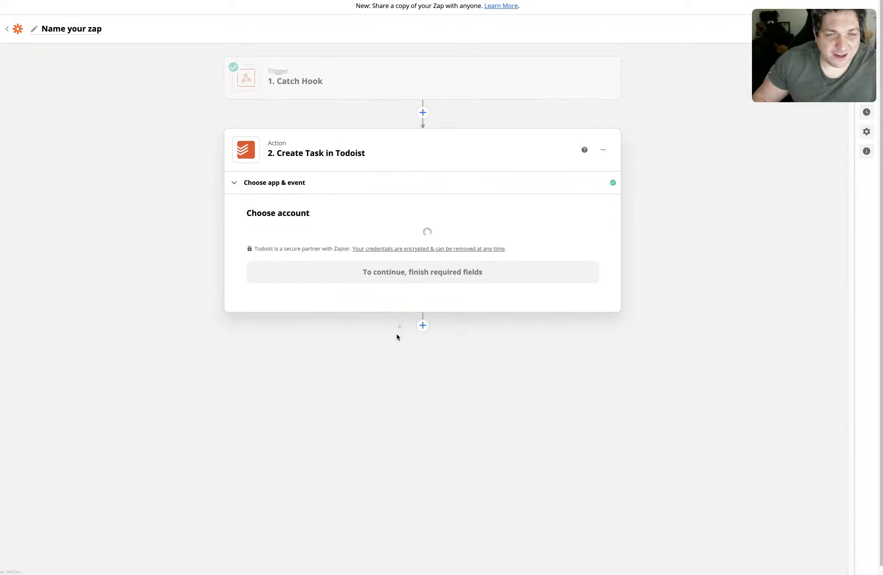
click(340, 258)
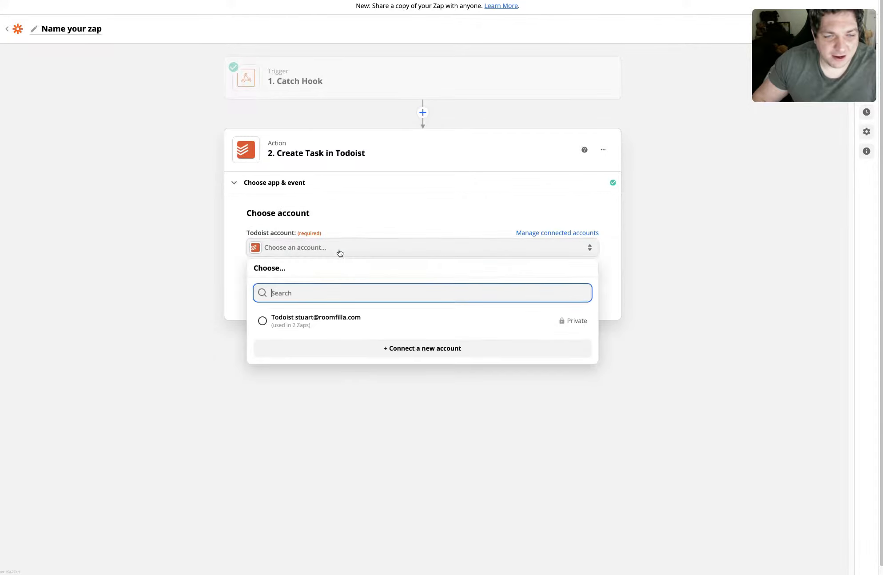
click(336, 321)
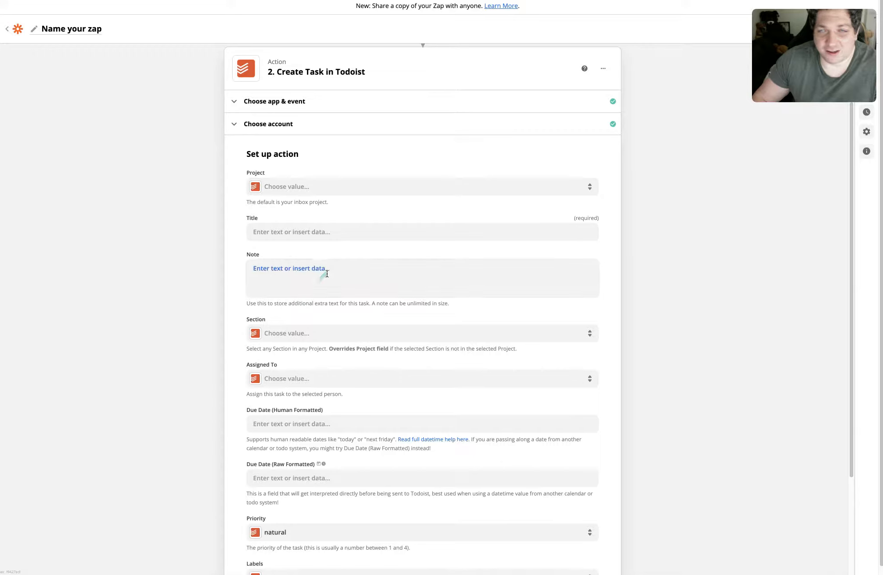
Map the task Title to the Content field from the Catch Hook trigger.
click(283, 232)
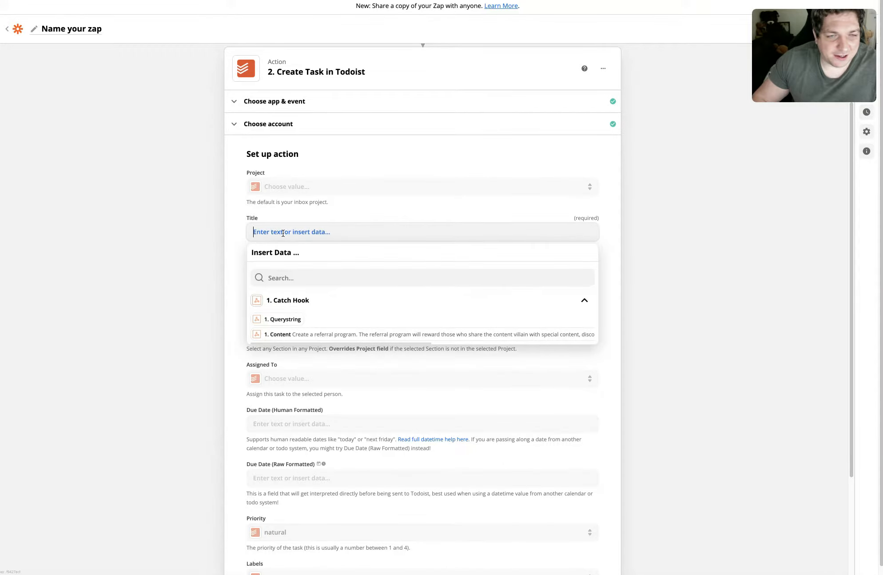
click(336, 340)
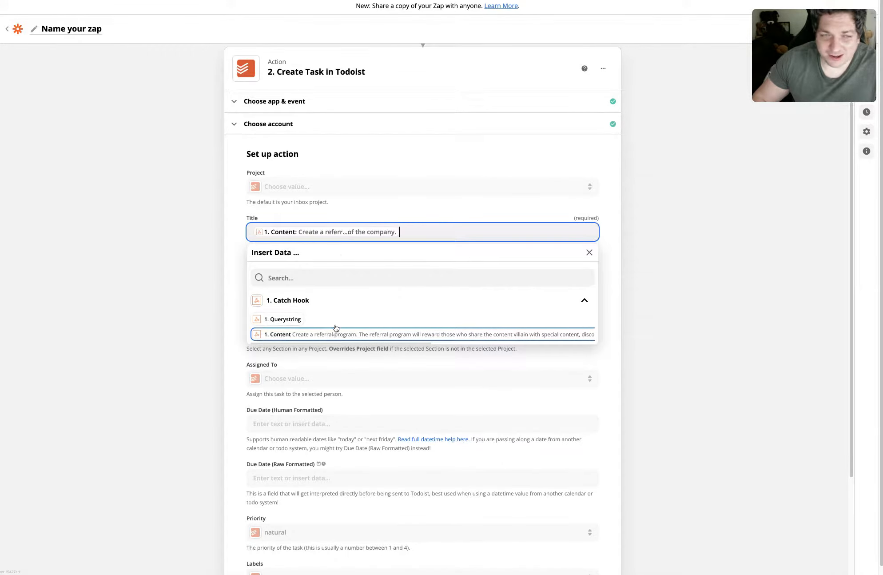
click(138, 298)
Fill the task Note with 'AI generated growth idea'.
click(301, 280)
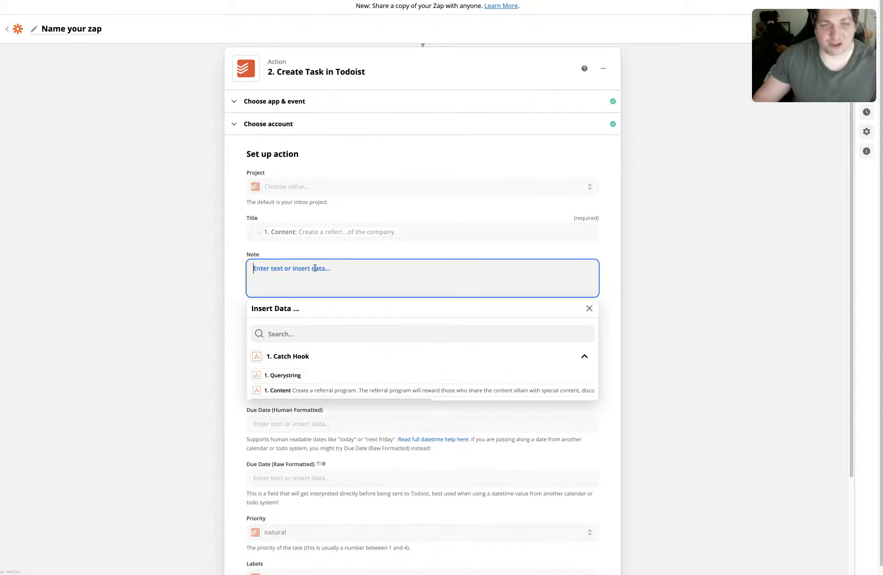
text(Al)
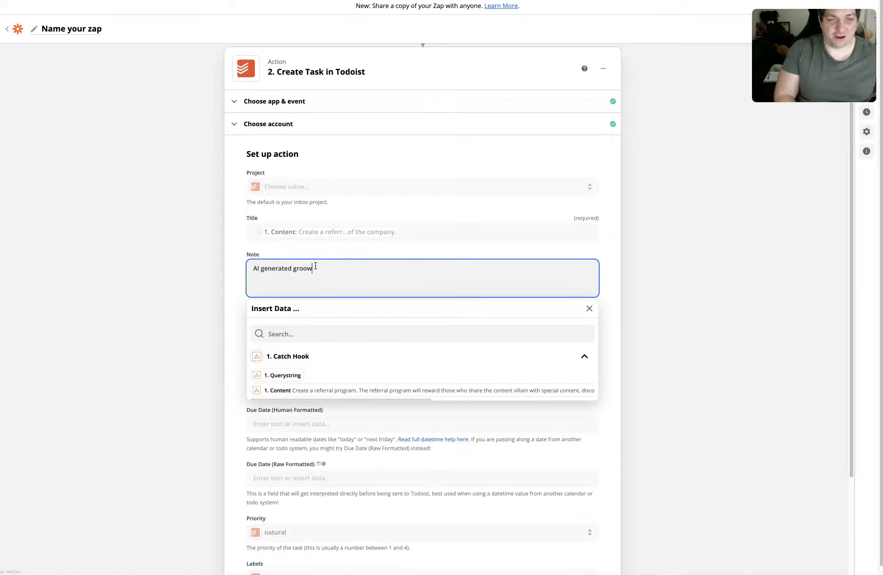
text( generated growth idea)
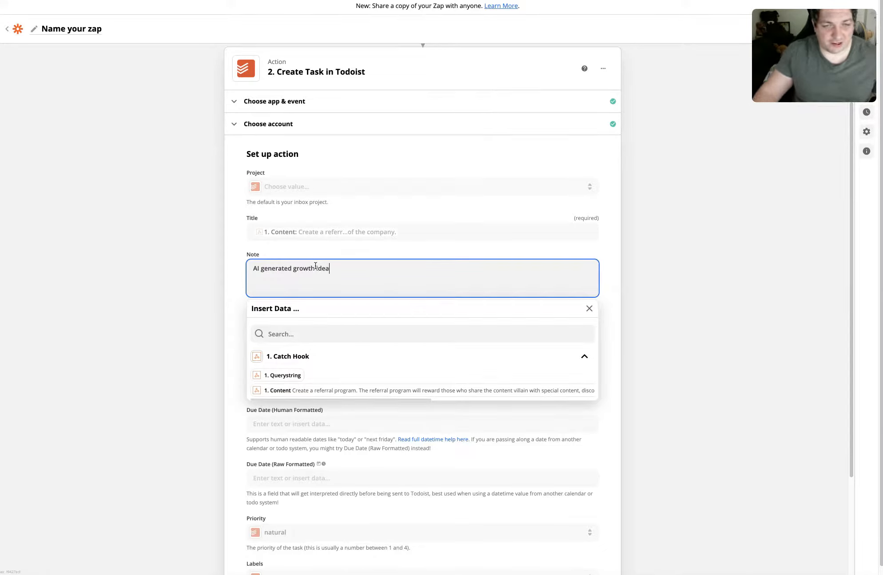
key(Tab)
click(191, 297)
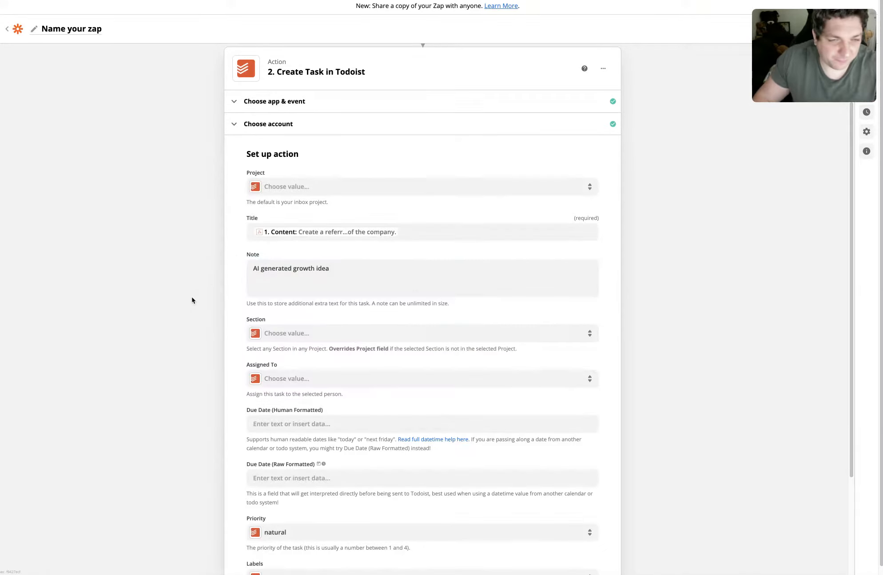
Set the task's human-formatted due date to 'today'.
scroll(214, 363, down, 1)
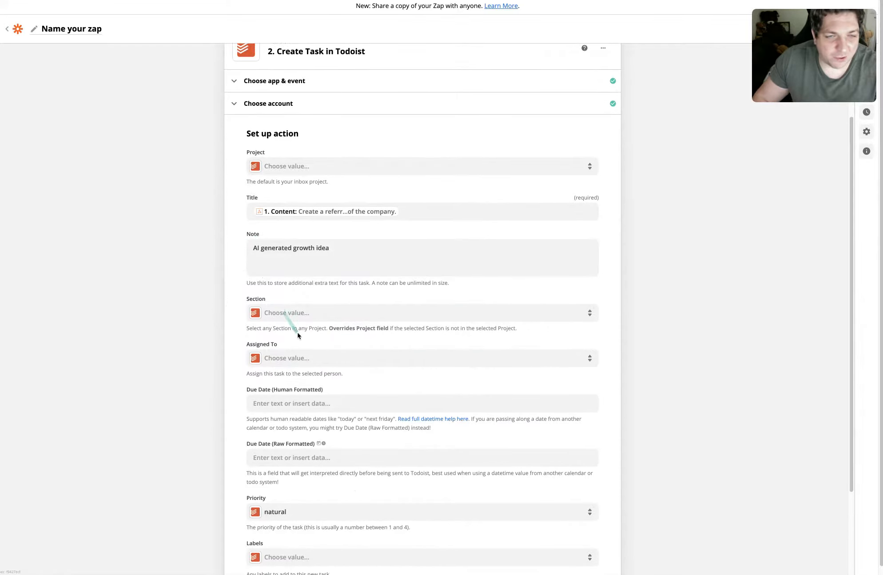
scroll(296, 341, down, 1)
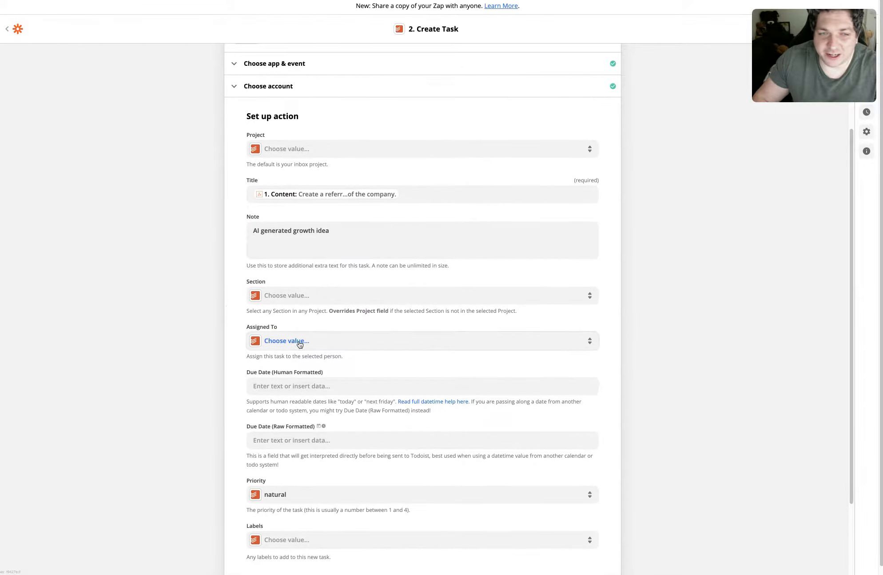
scroll(297, 345, down, 4)
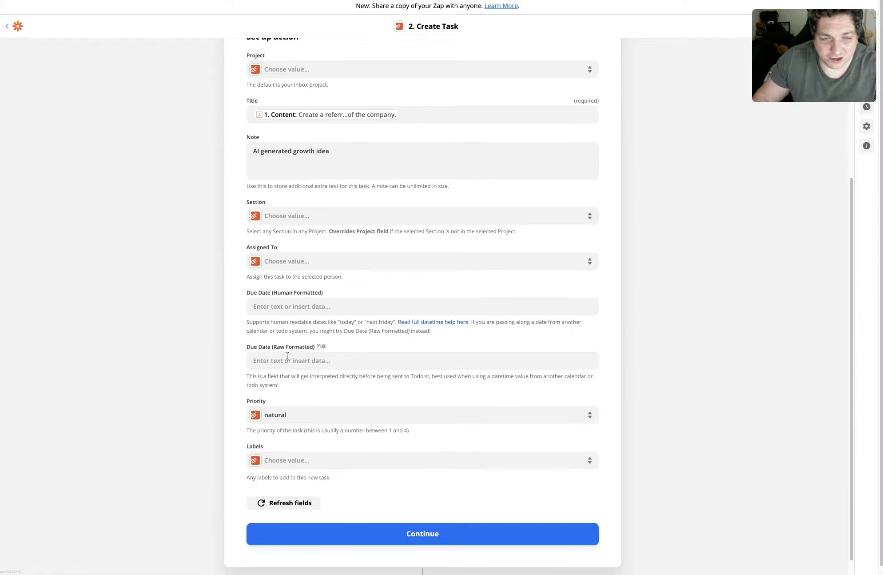
click(293, 306)
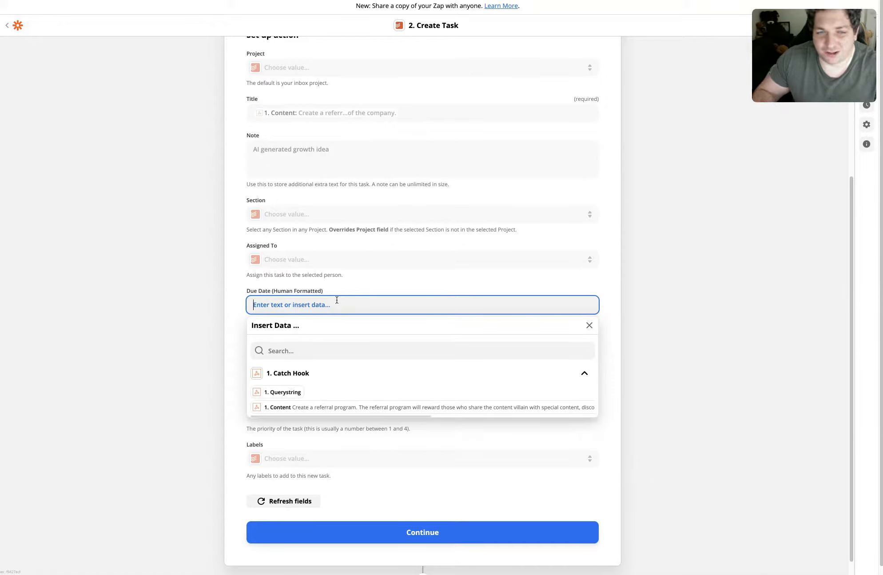
text(today)
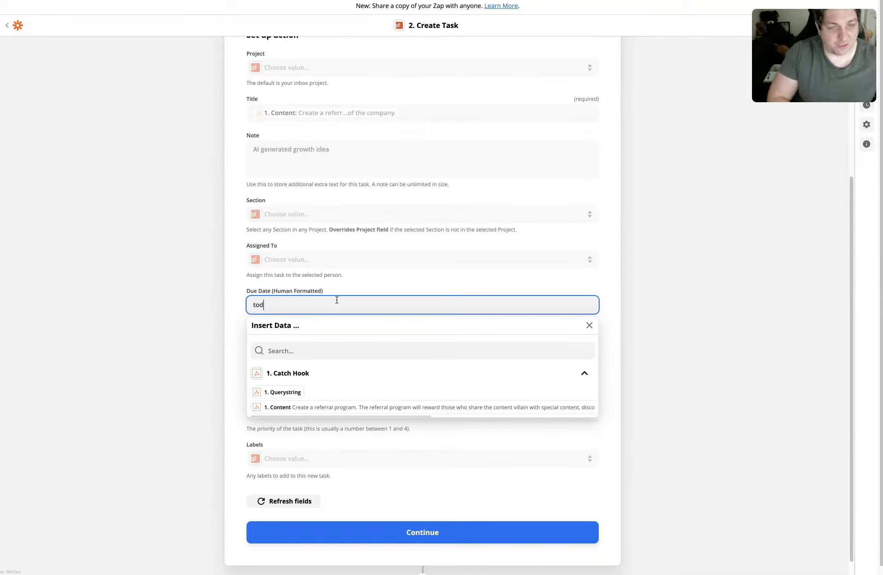
click(204, 318)
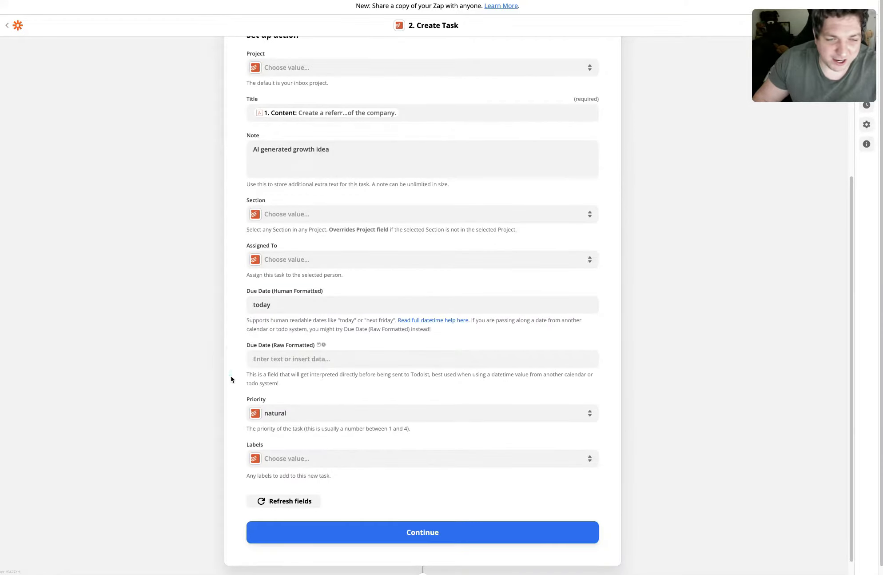
Continue, test the Create Task action by sending a task to Todoist, and turn on the Zap.
scroll(231, 379, down, 1)
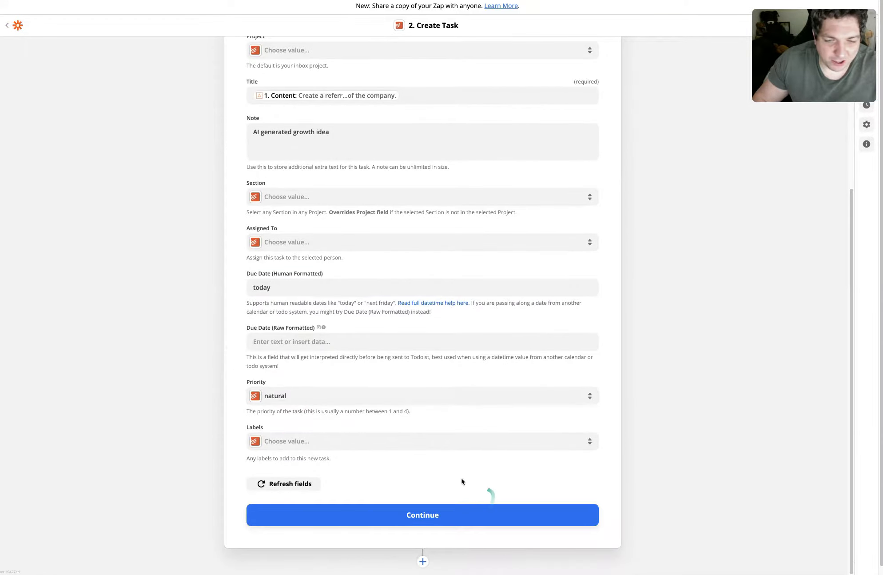
click(451, 510)
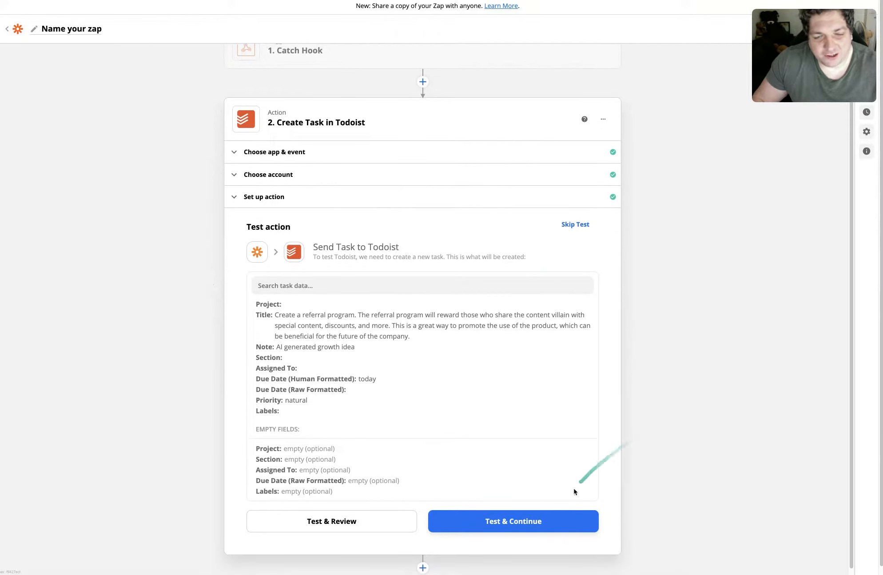
click(549, 521)
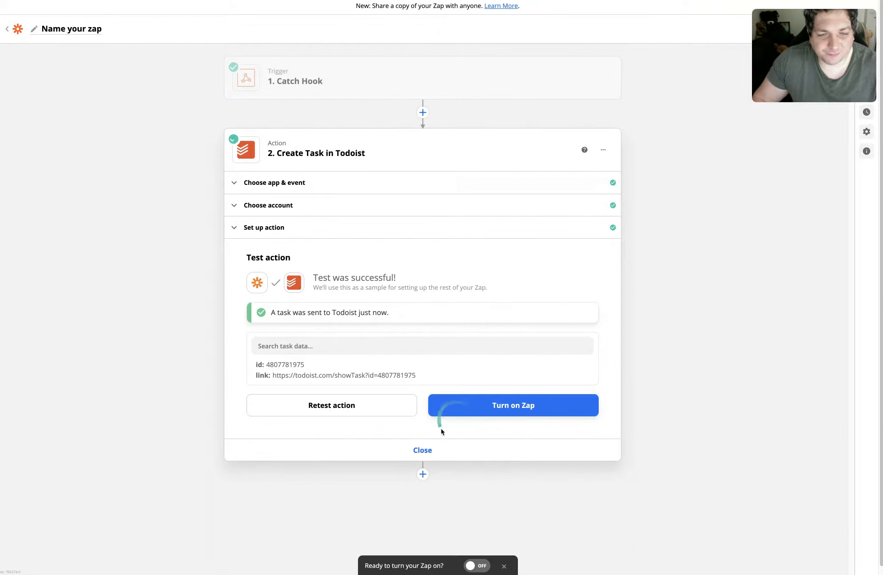
click(464, 410)
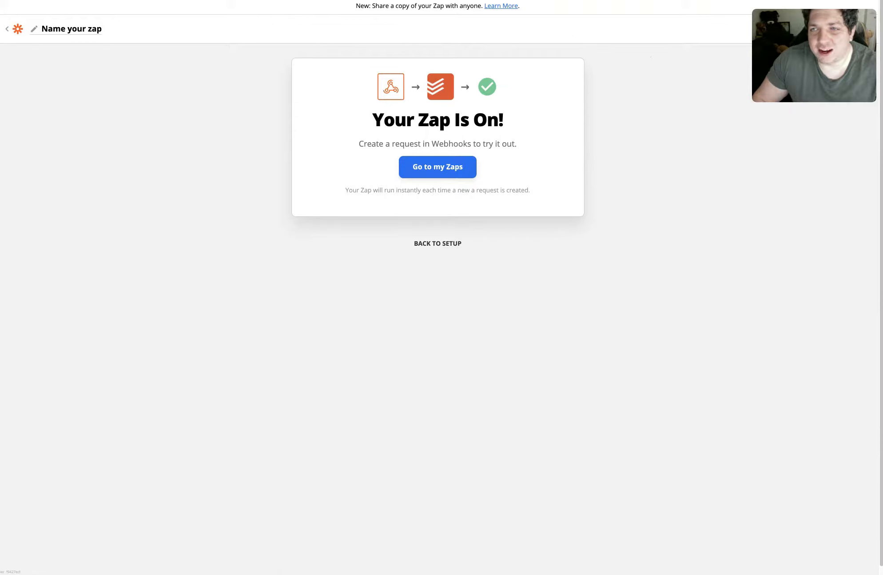
Open Todoist in a new browser tab.
key(super+t)
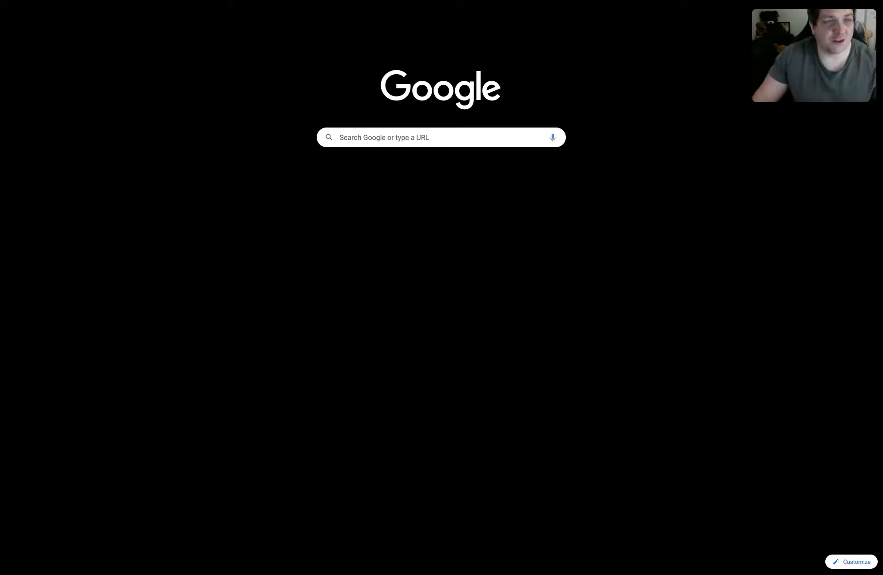
text(todoi)
key(Down)
key(Down)
key(Down)
key(Down)
key(Return)
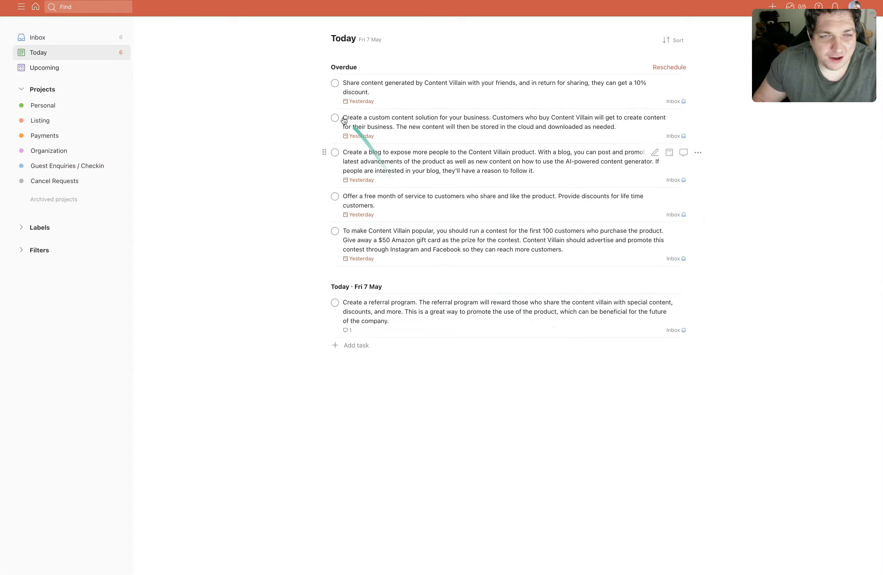
Mark the five overdue tasks complete, leaving only the referral-program task for today.
click(335, 83)
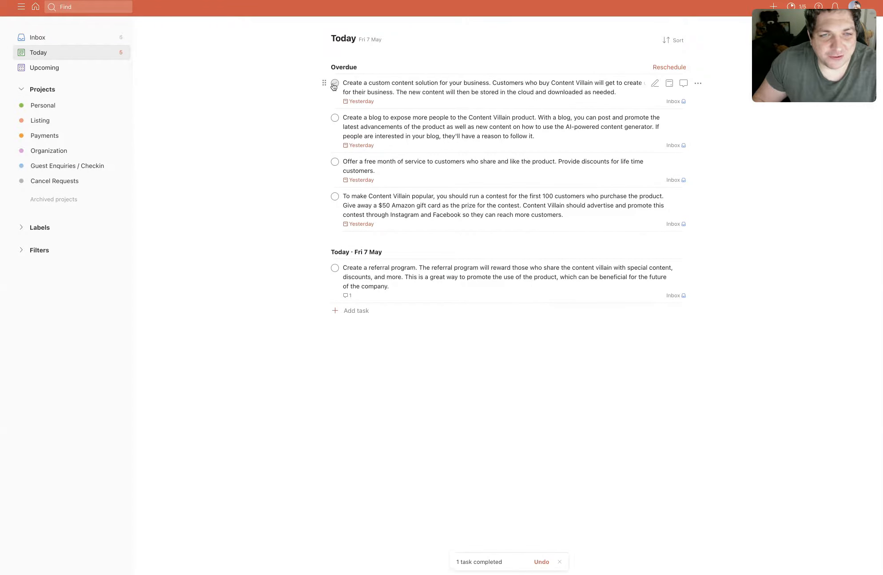
click(334, 84)
click(334, 84)
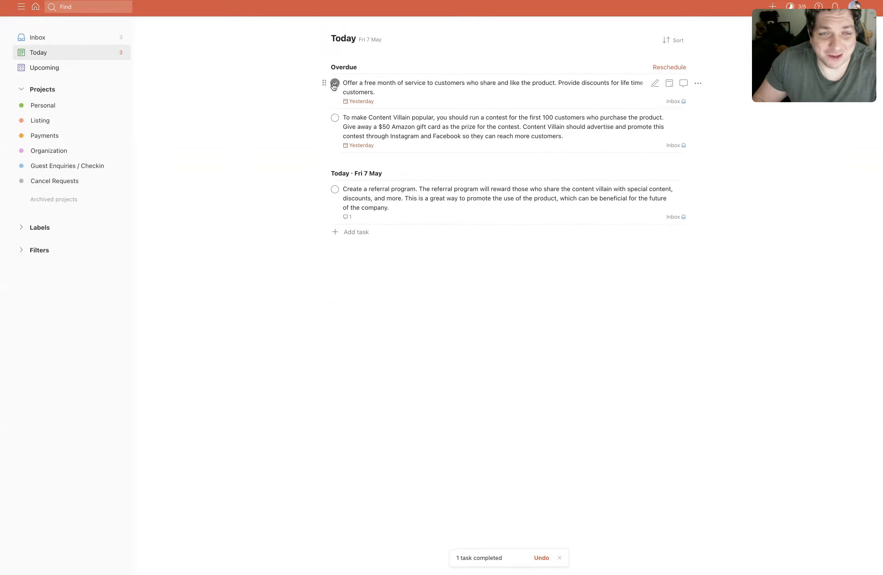
click(335, 84)
click(334, 84)
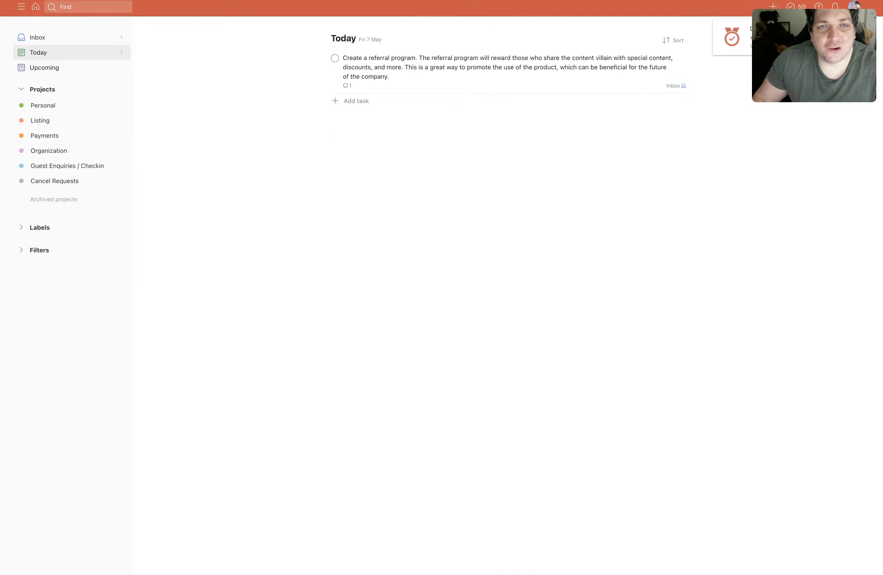
Return to the growth ideas and send the social-media and viral-hype ideas to the webhook.
click(429, 0)
scroll(564, 344, down, 3)
scroll(565, 344, down, 3)
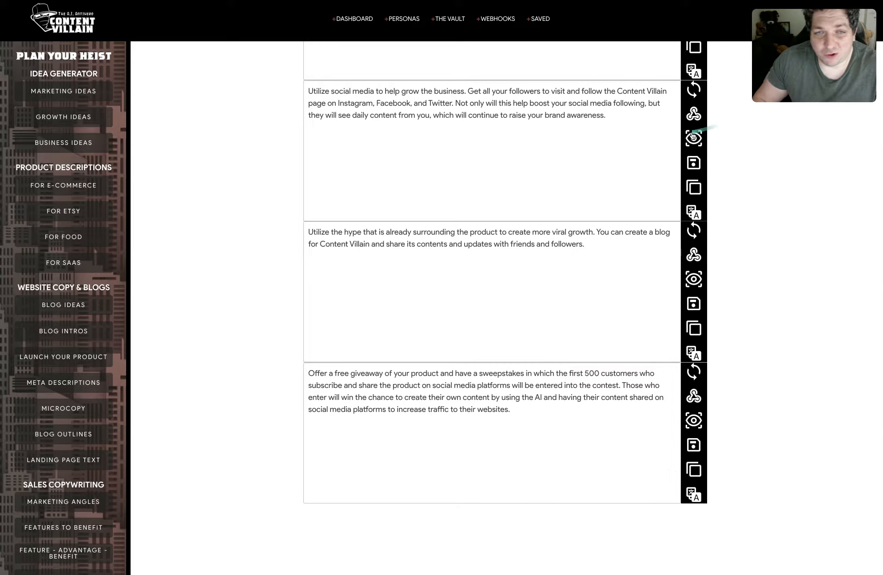
click(691, 117)
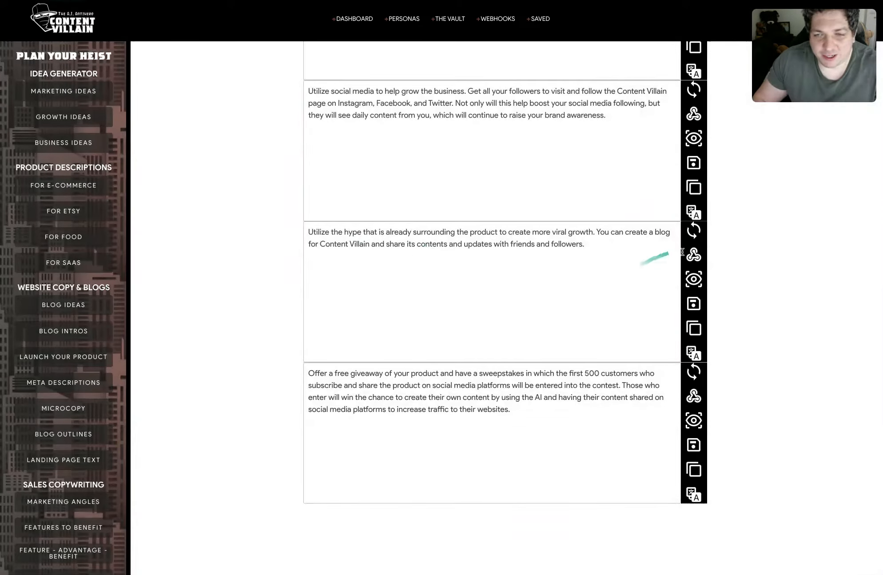
click(694, 257)
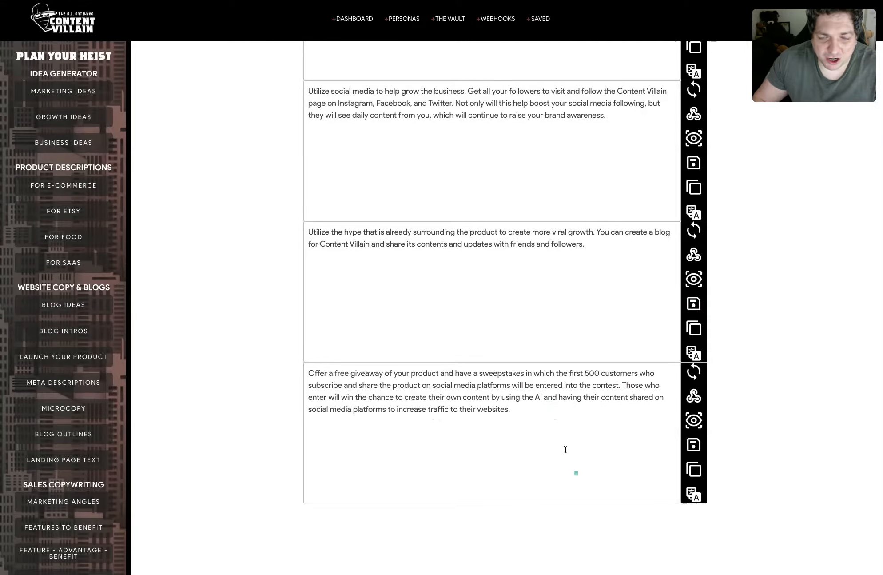
Regenerate the first growth idea and send the influencer-contest idea to the webhook.
scroll(492, 433, up, 8)
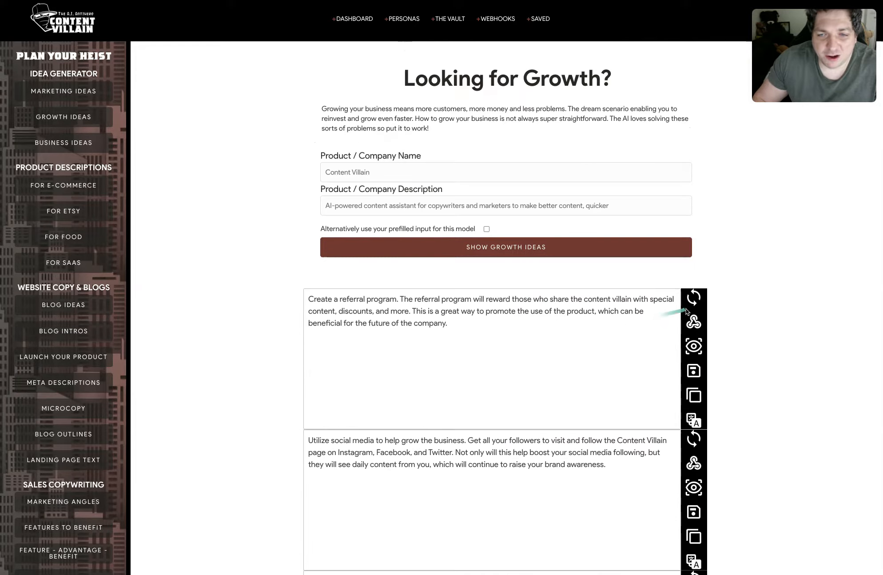
click(694, 299)
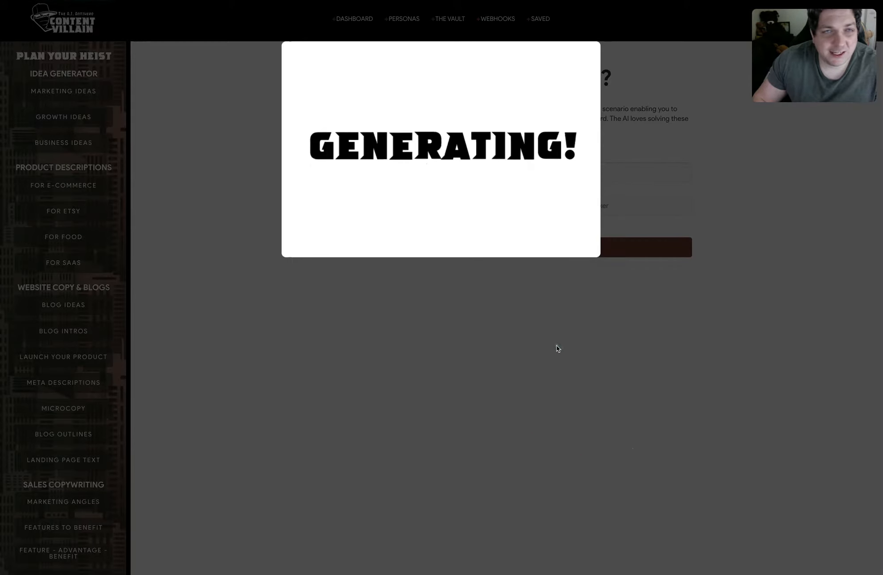
scroll(550, 347, down, 2)
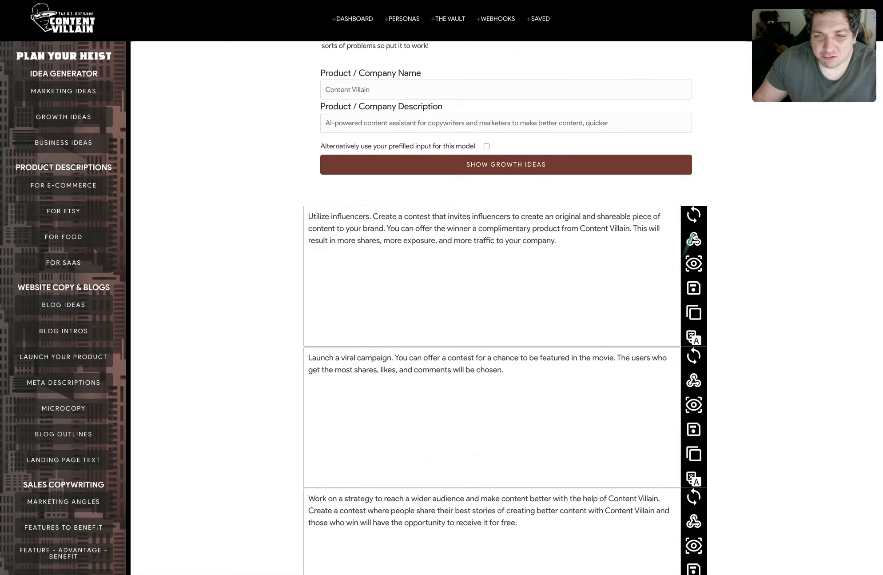
click(694, 239)
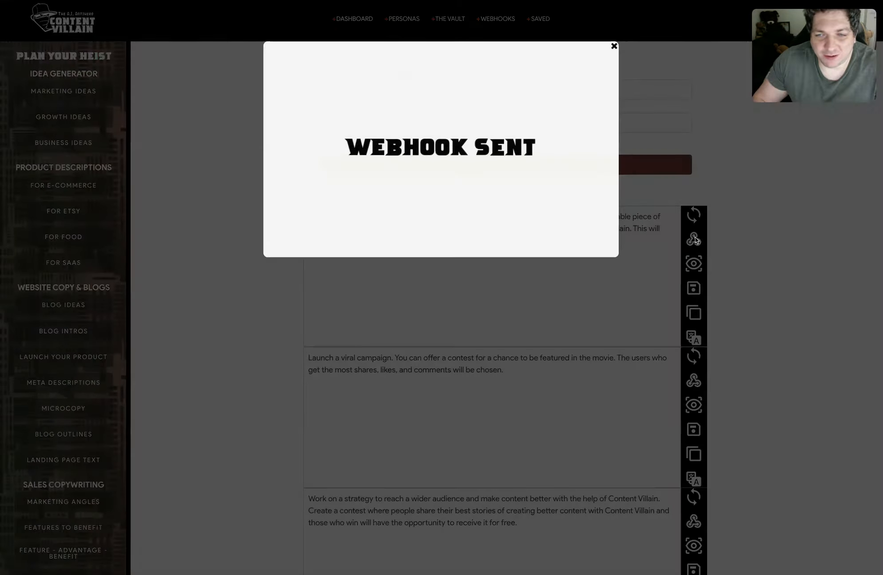
Send the wider-audience content contest idea to the webhook.
scroll(455, 359, down, 1)
scroll(455, 358, down, 3)
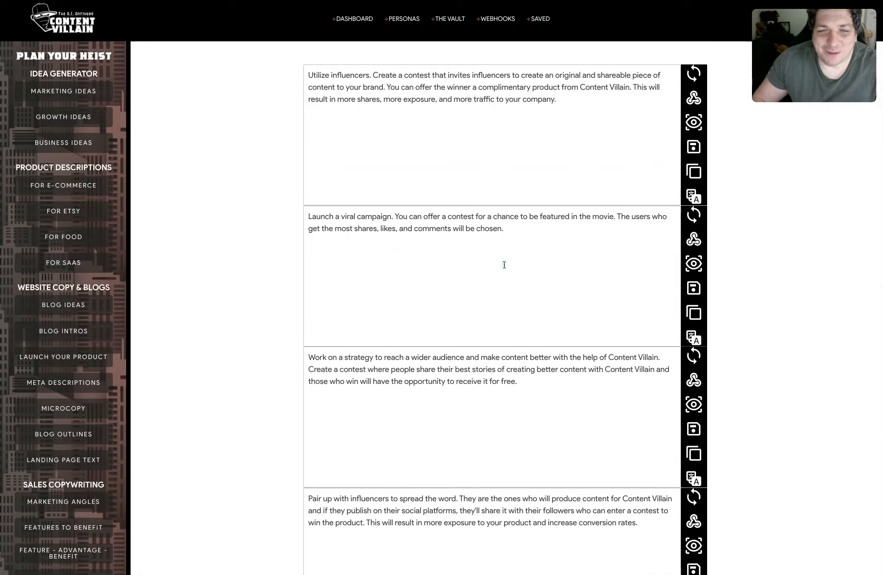
click(701, 242)
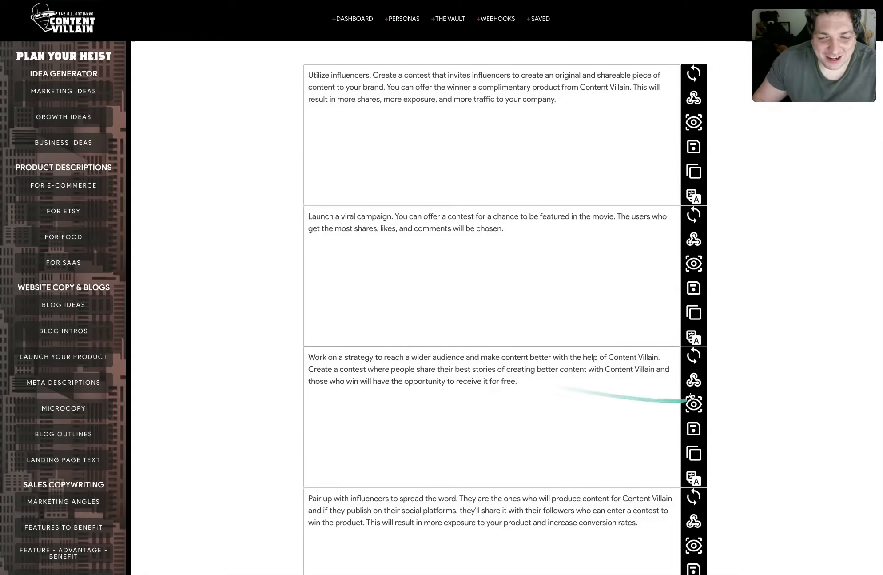
click(694, 380)
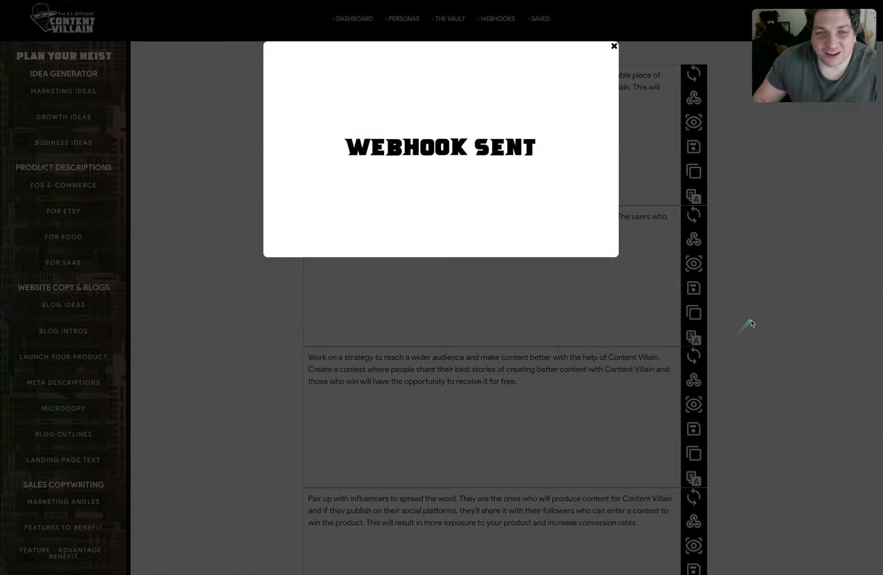